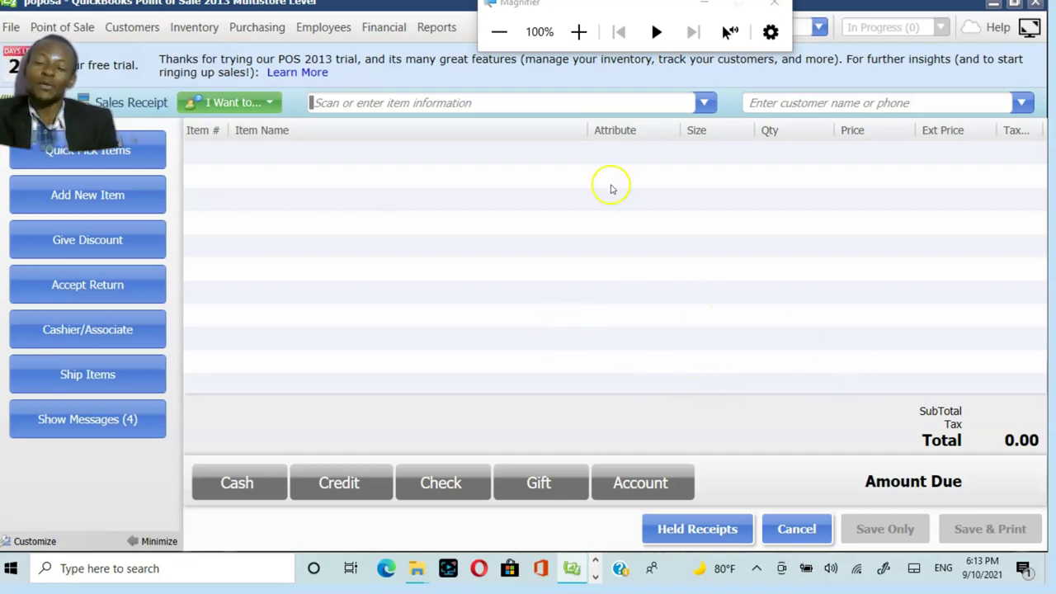
# Step: Start a new inventory item of type Inventory and assign it to the System department
pyautogui.click(578, 32)
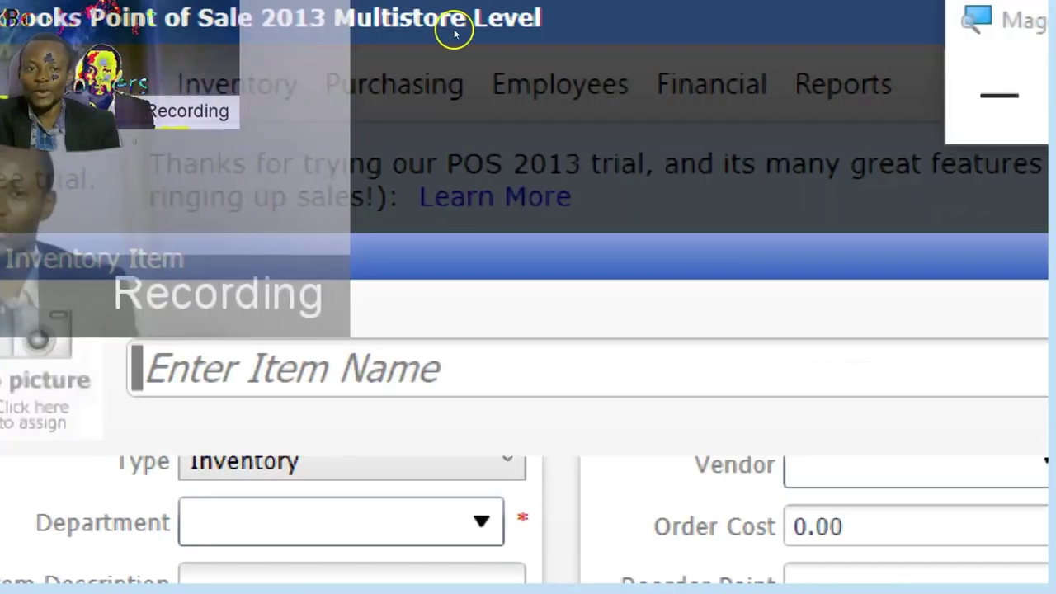
pyautogui.press('super+minus')
pyautogui.press('super+minus')
pyautogui.press('super+minus')
pyautogui.press('super+minus')
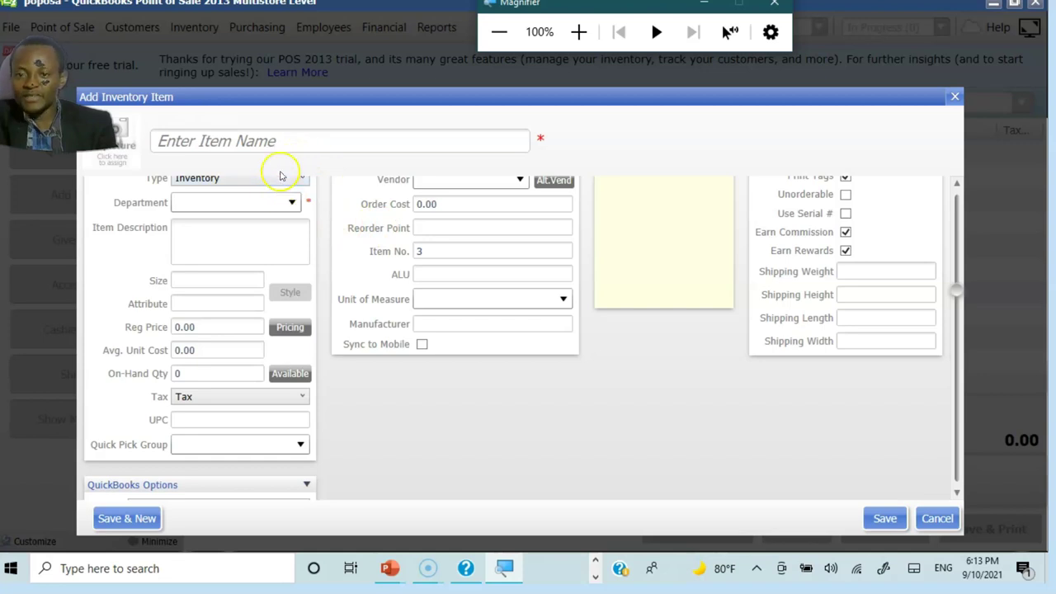
pyautogui.click(304, 178)
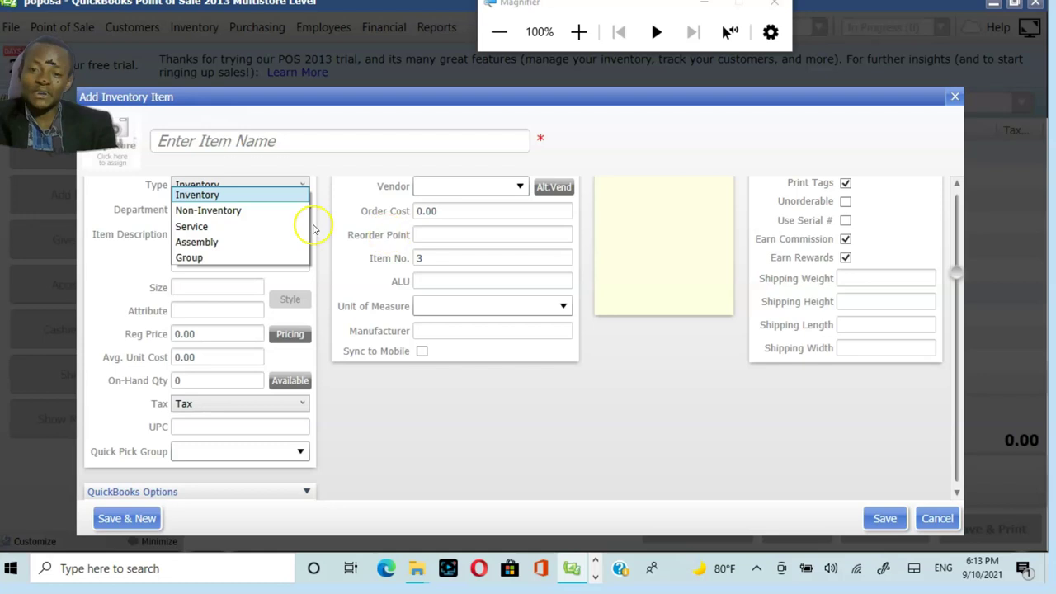
pyautogui.click(240, 196)
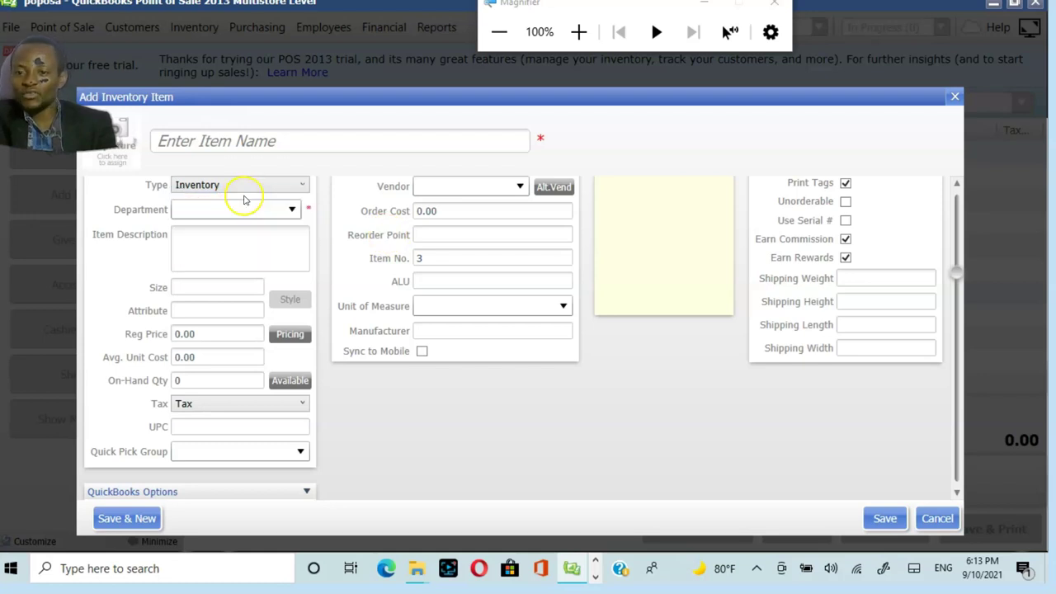
pyautogui.click(291, 211)
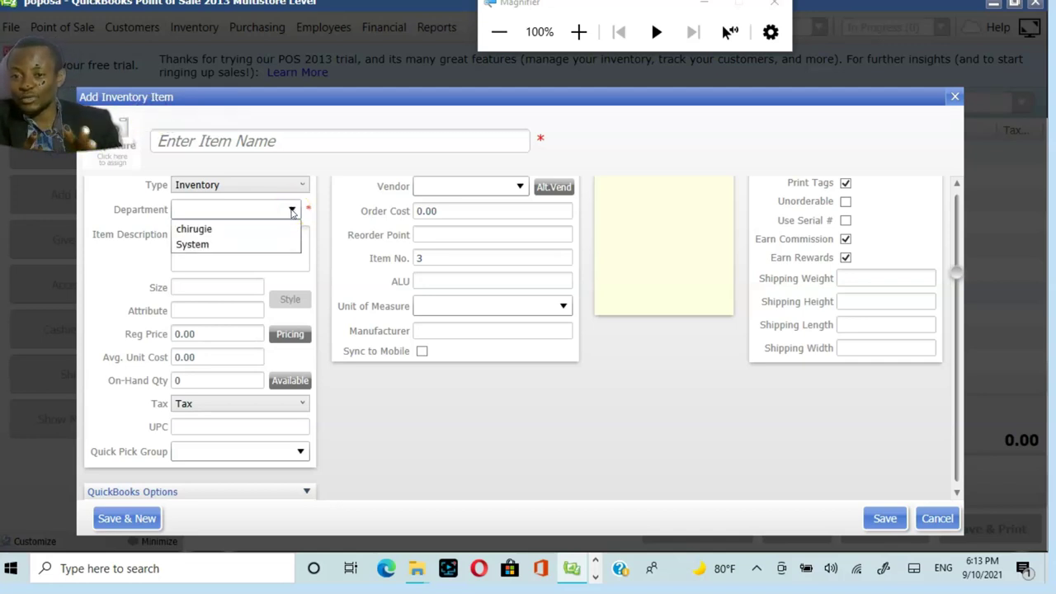
pyautogui.click(204, 245)
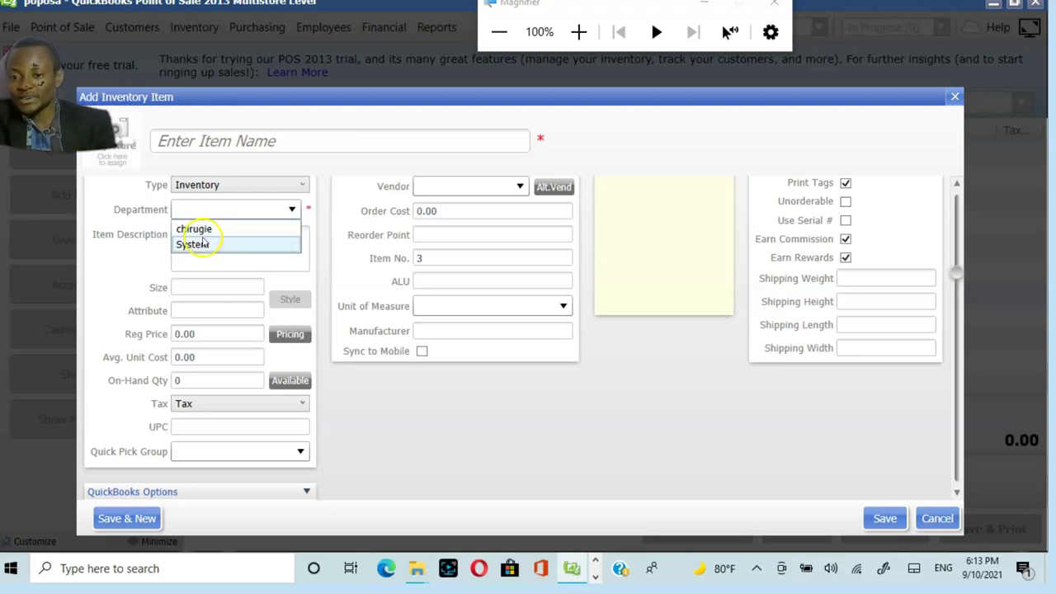
pyautogui.click(204, 245)
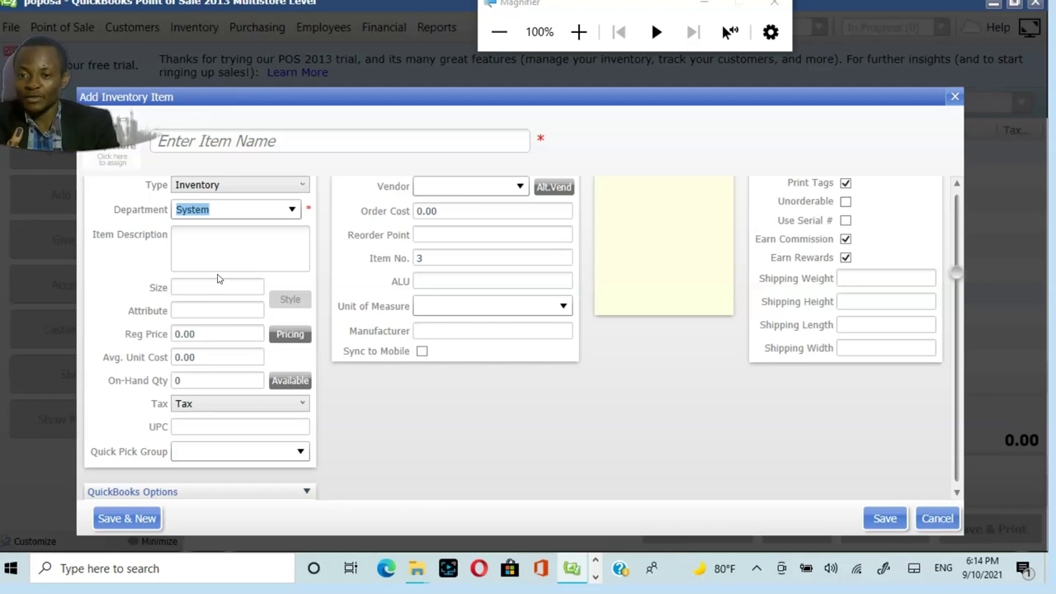
# Step: Enter "pos" as the item description and set the regular price to 800
pyautogui.click(233, 253)
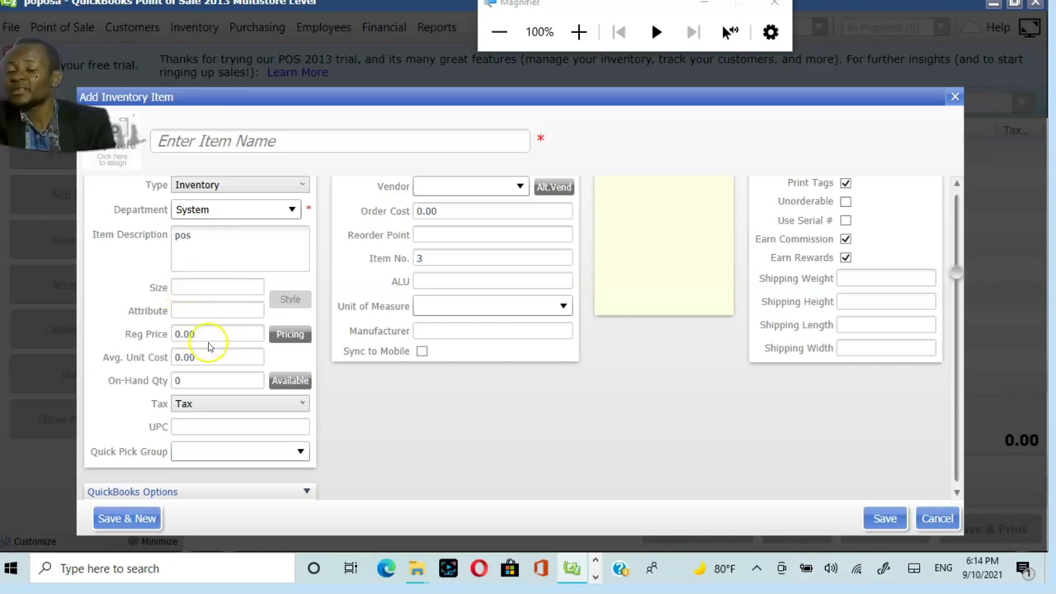
pyautogui.click(213, 283)
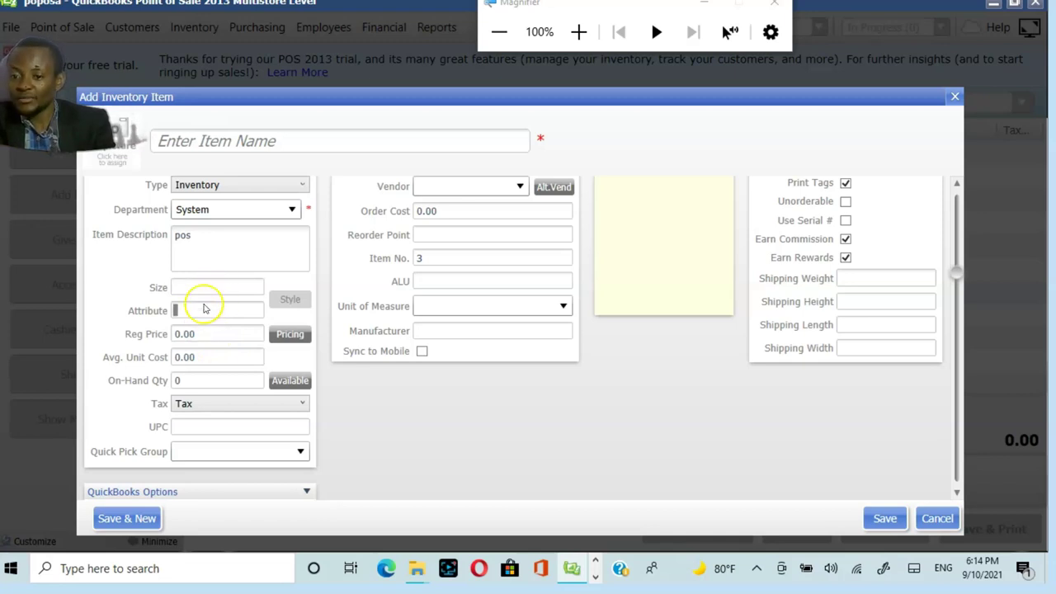
pyautogui.click(206, 332)
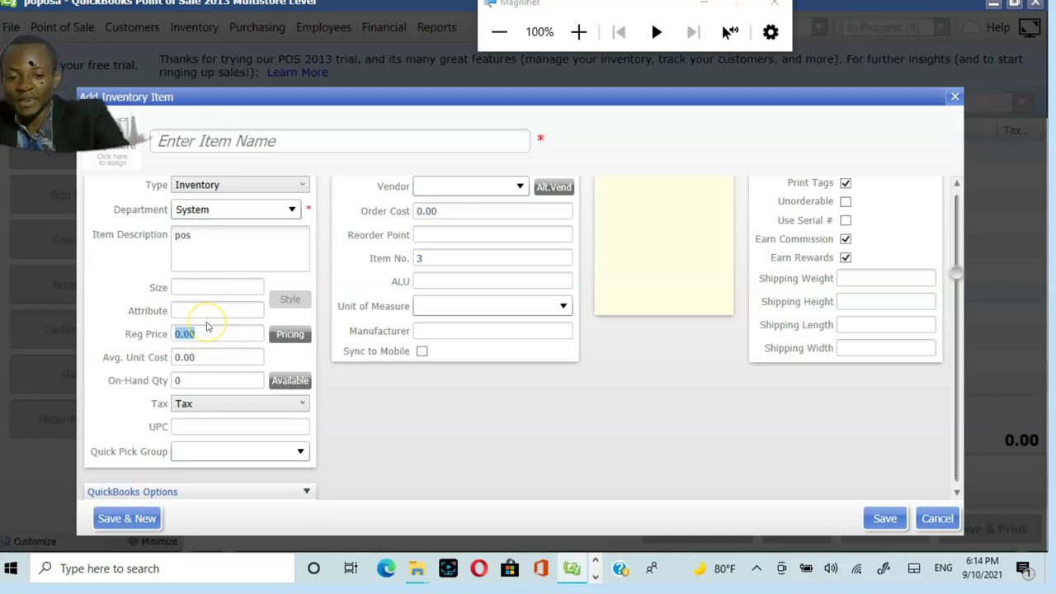
pyautogui.click(196, 333)
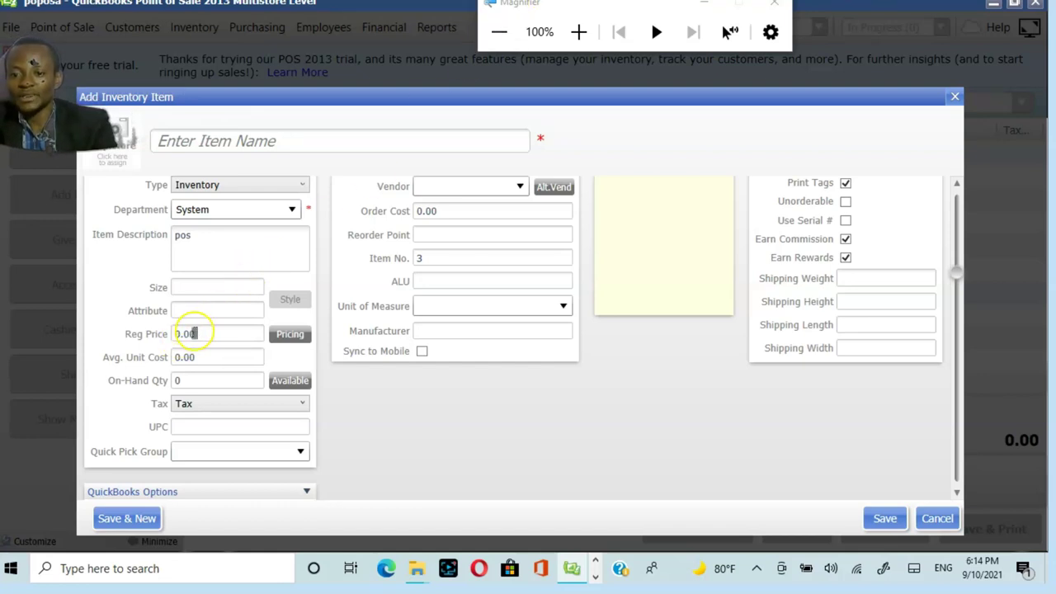
pyautogui.press('BackSpace')
pyautogui.press('BackSpace')
pyautogui.press('BackSpace')
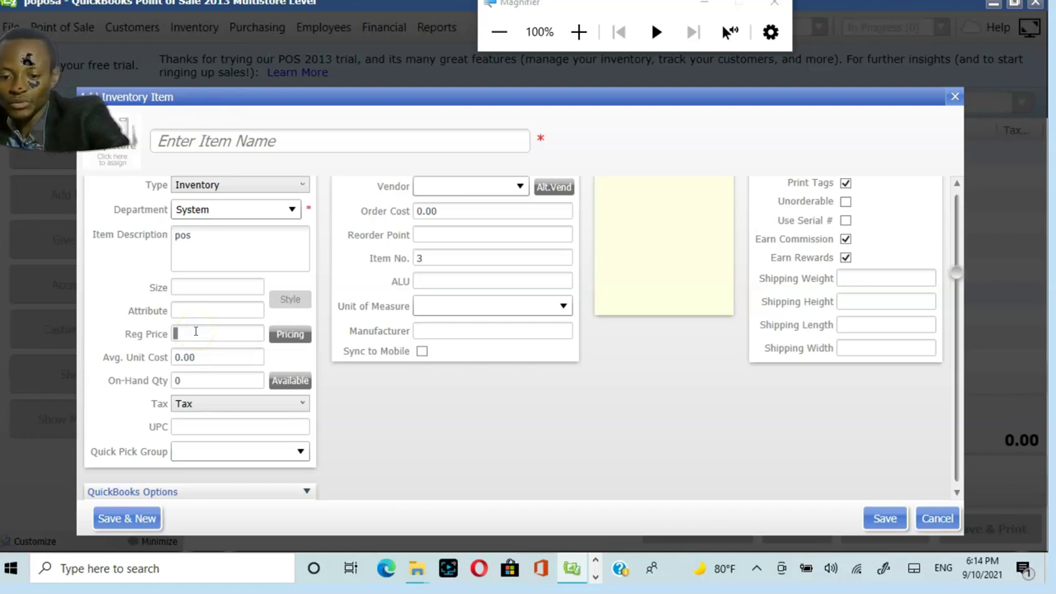
pyautogui.write('800')
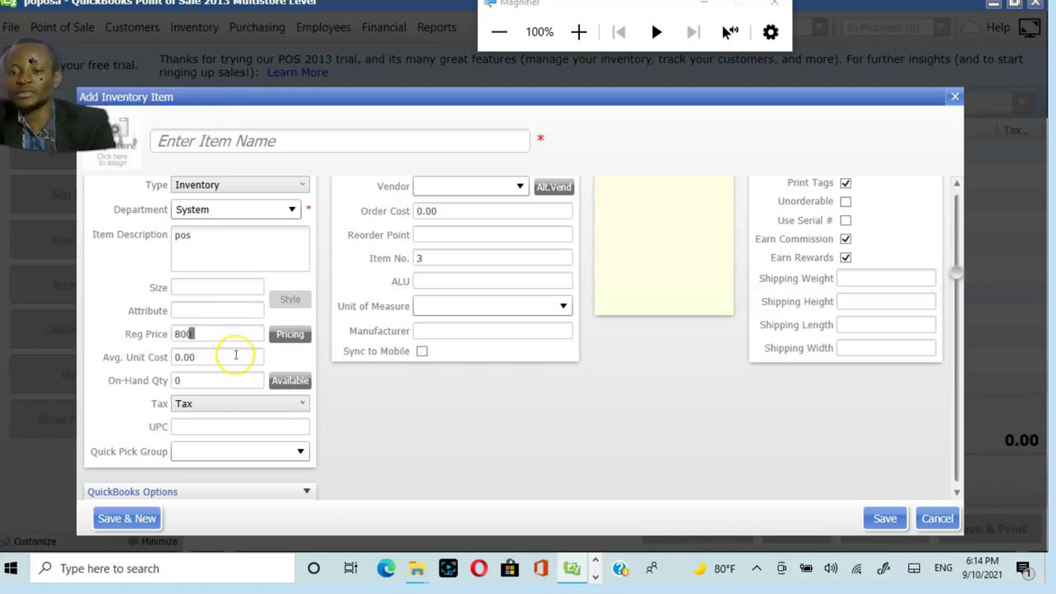
# Step: Set the item's average unit cost to 500
pyautogui.click(223, 354)
pyautogui.click(223, 353)
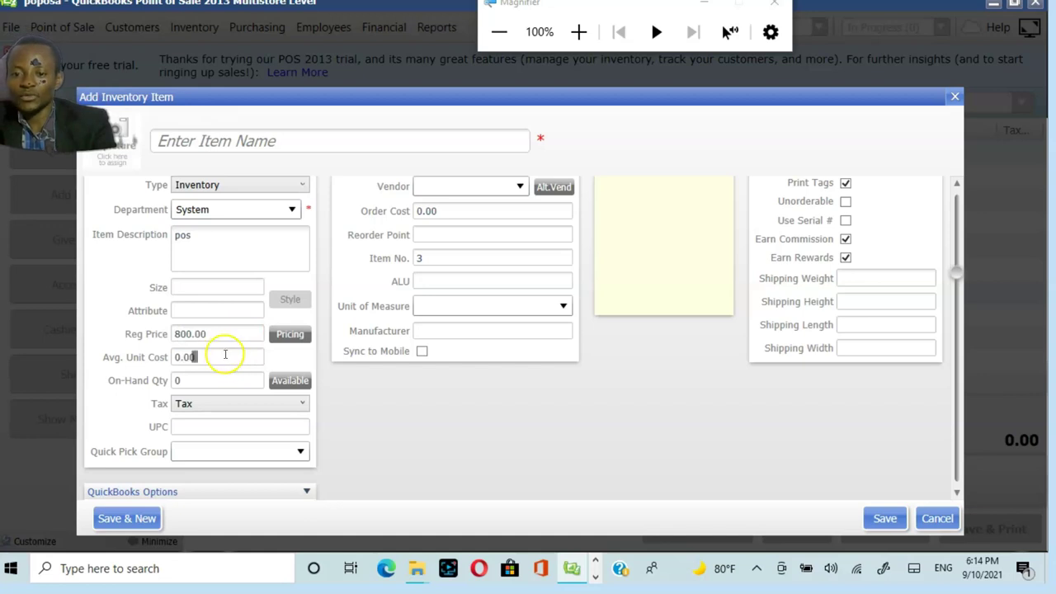
pyautogui.press('BackSpace')
pyautogui.press('BackSpace')
pyautogui.press('BackSpace')
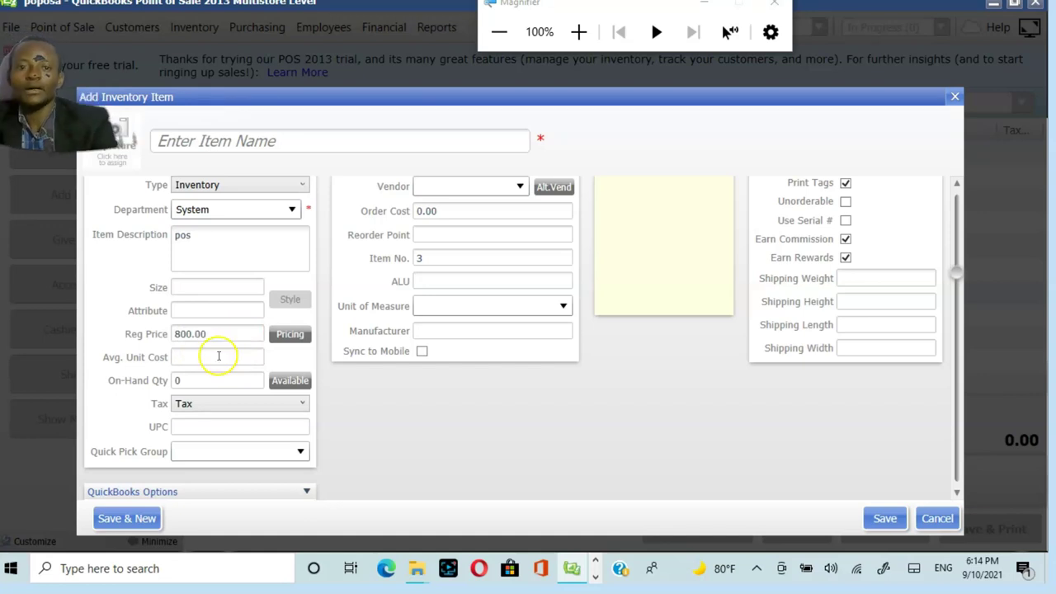
pyautogui.click(578, 31)
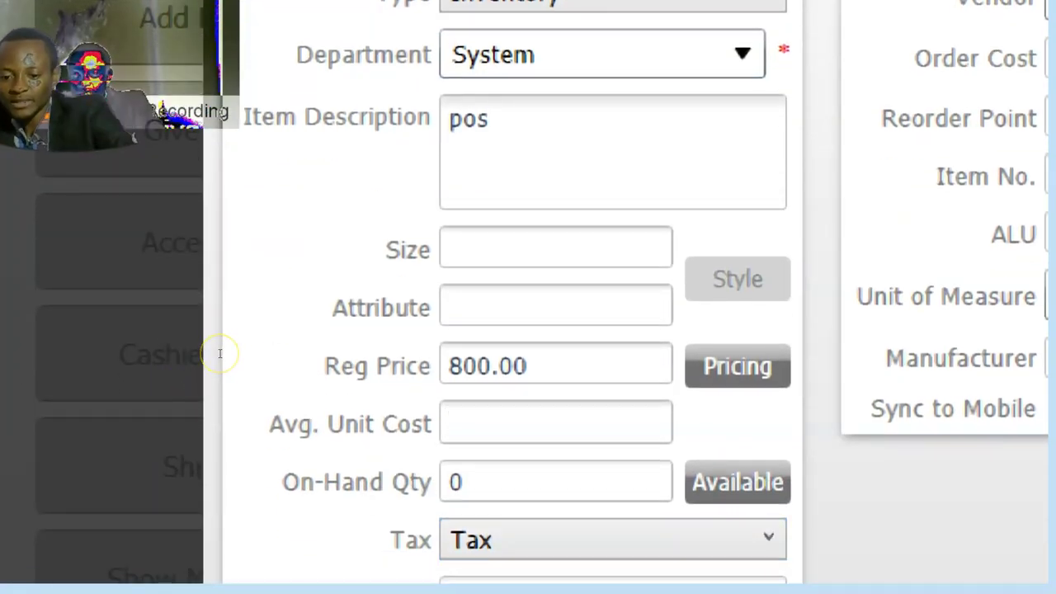
pyautogui.write('500')
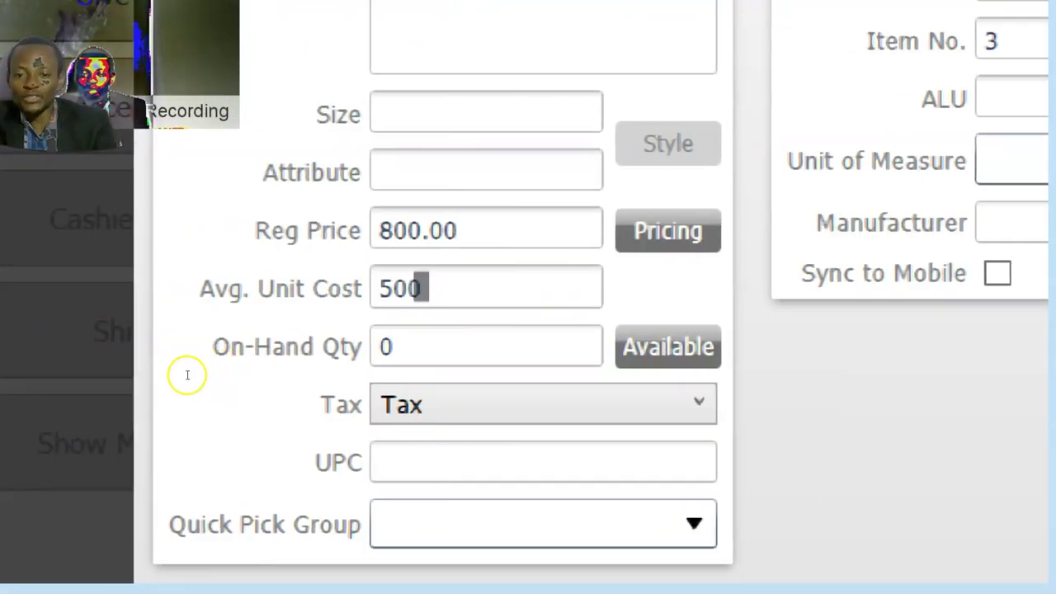
# Step: Set the item's on-hand quantity to 8 and its tax code to Non
pyautogui.press('Tab')
pyautogui.press('BackSpace')
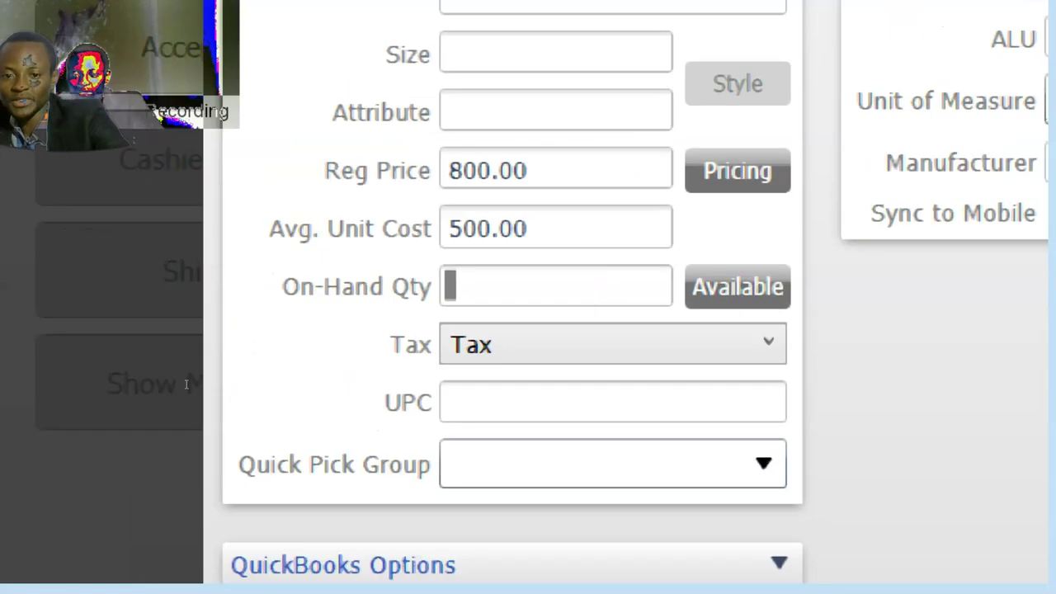
pyautogui.write('8')
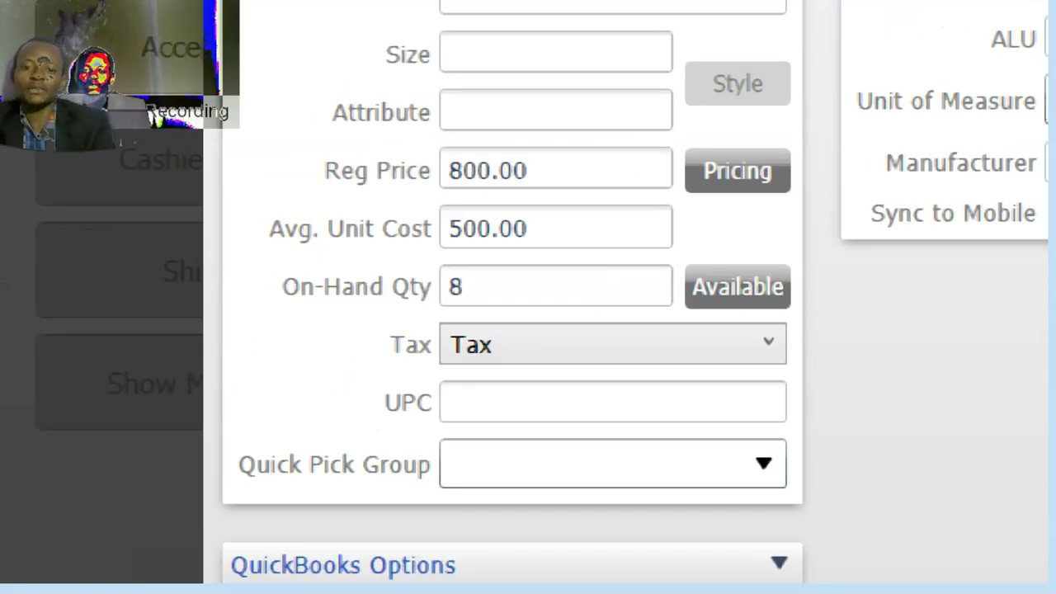
pyautogui.press('Tab')
pyautogui.hotkey('alt', 'Down')
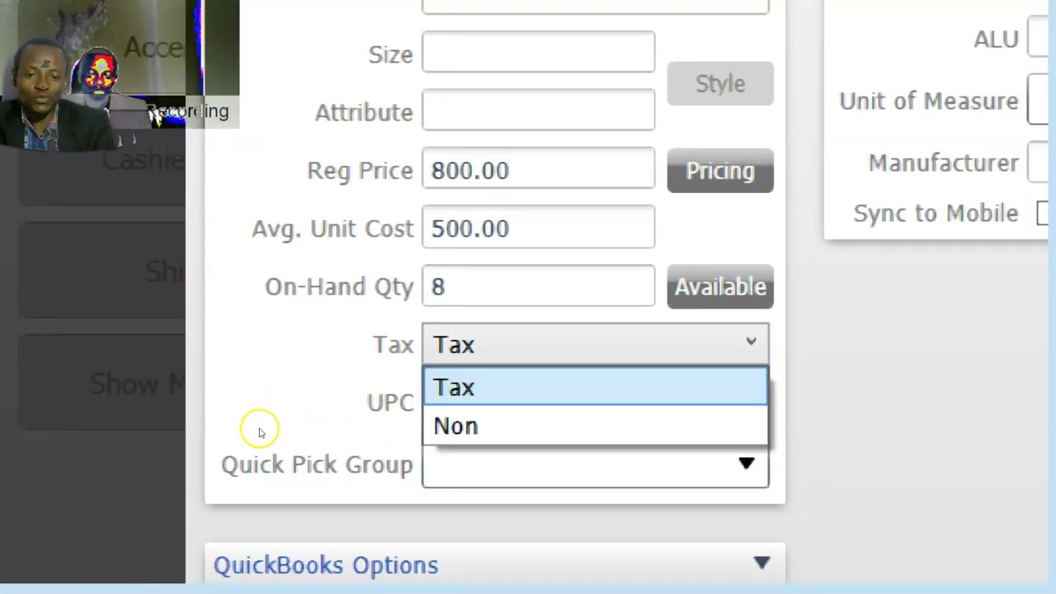
pyautogui.press('Down')
pyautogui.click(191, 443)
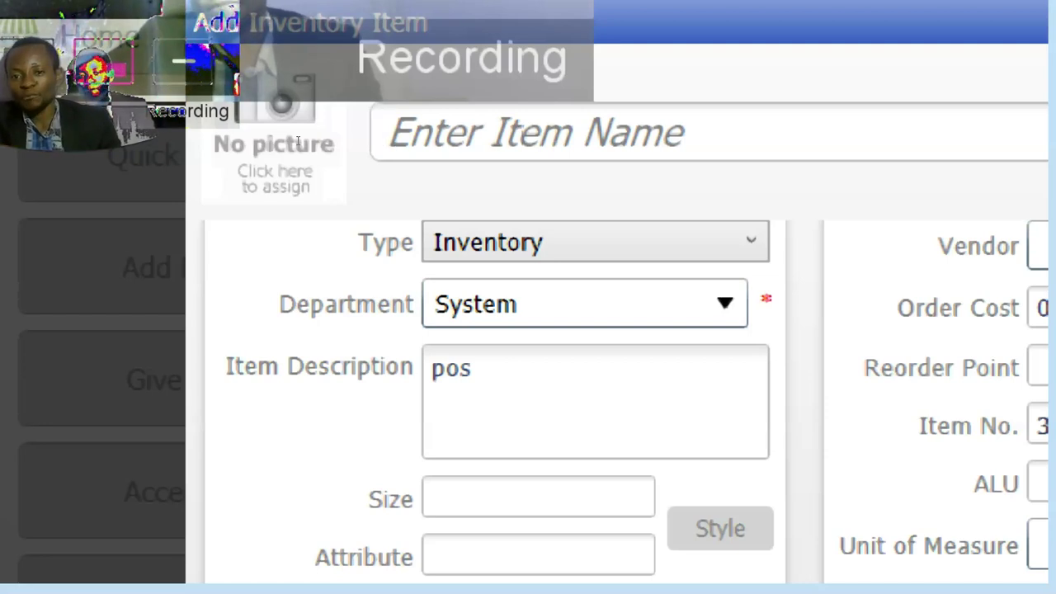
# Step: Name the new inventory item 123 and save it
pyautogui.write('12')
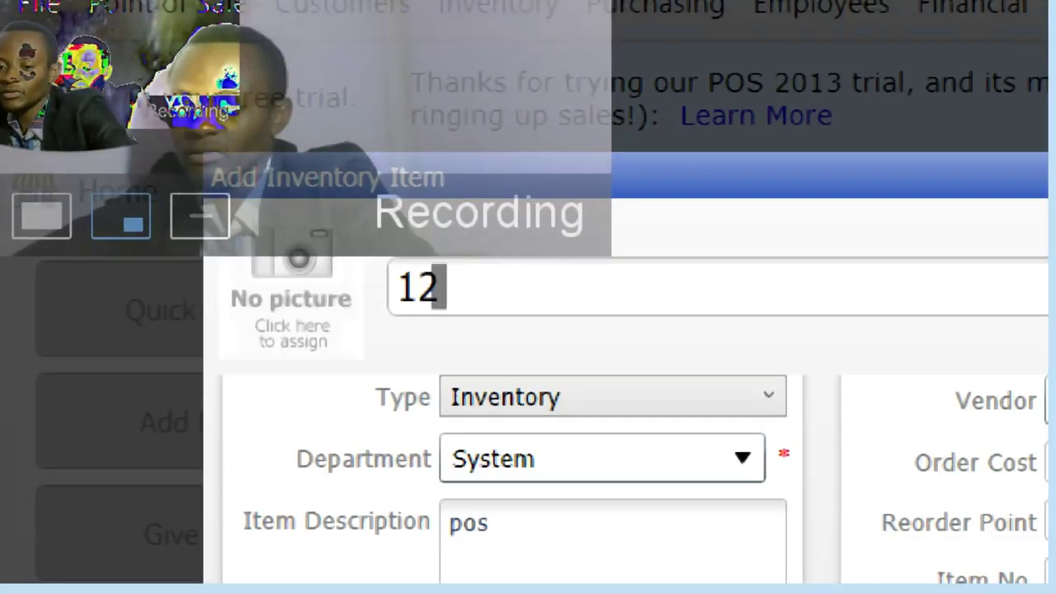
pyautogui.write('3')
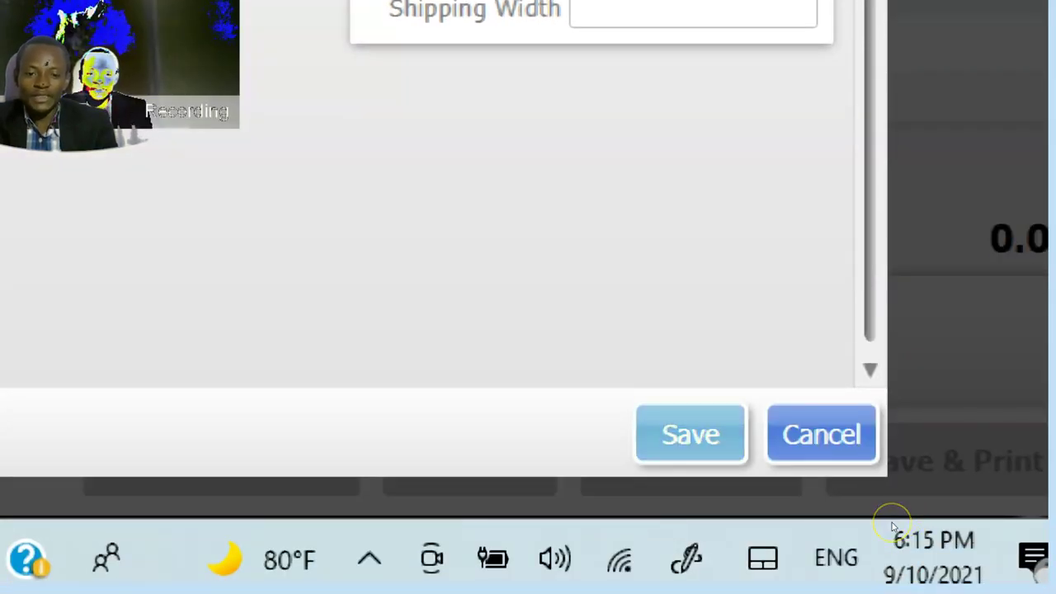
pyautogui.click(891, 522)
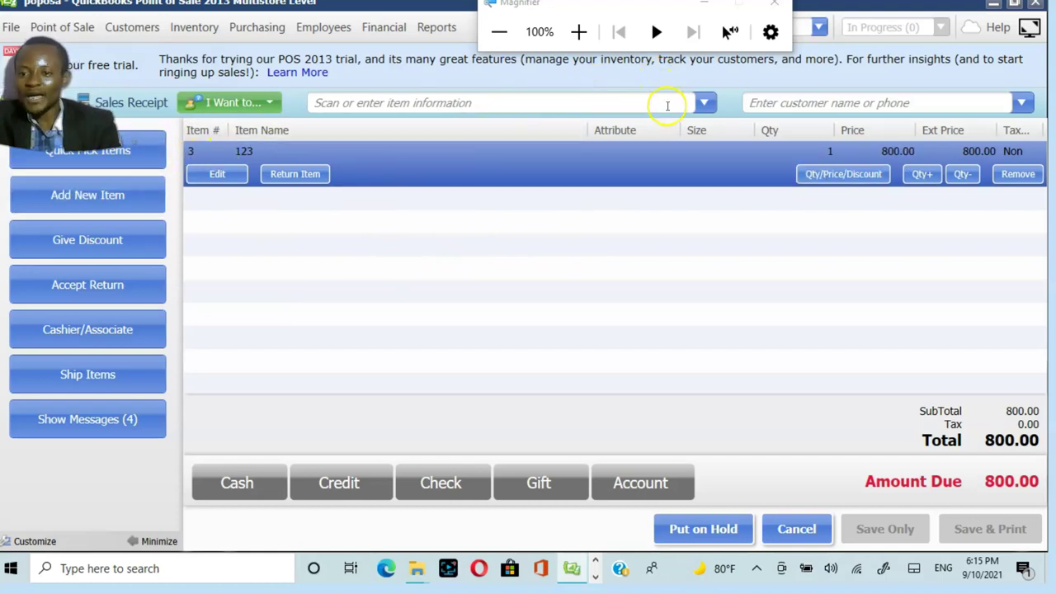
# Step: Look up item 123 and add it to the sales receipt as another line
pyautogui.click(693, 105)
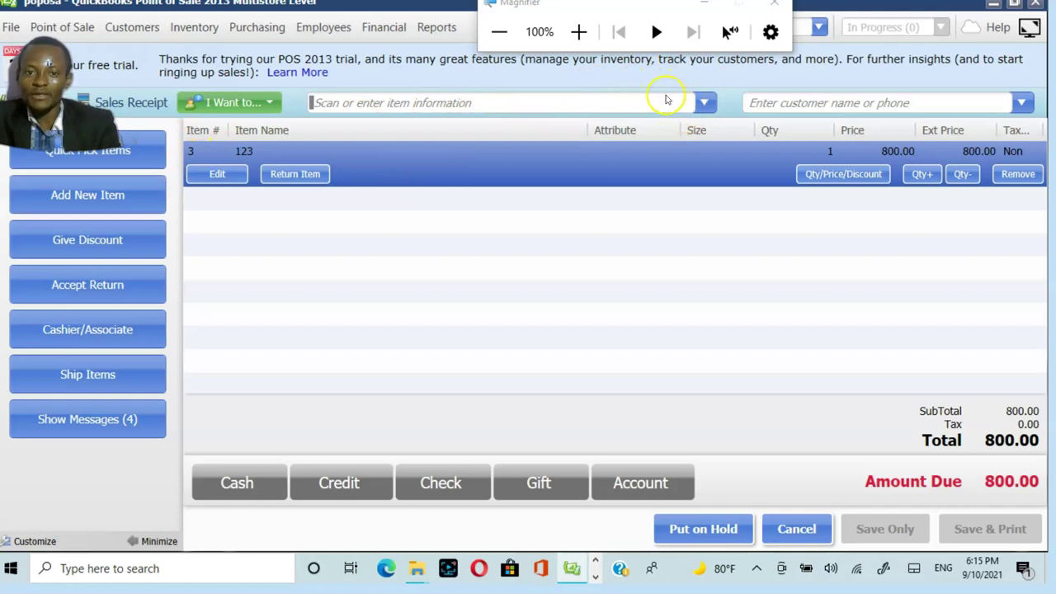
pyautogui.write('123')
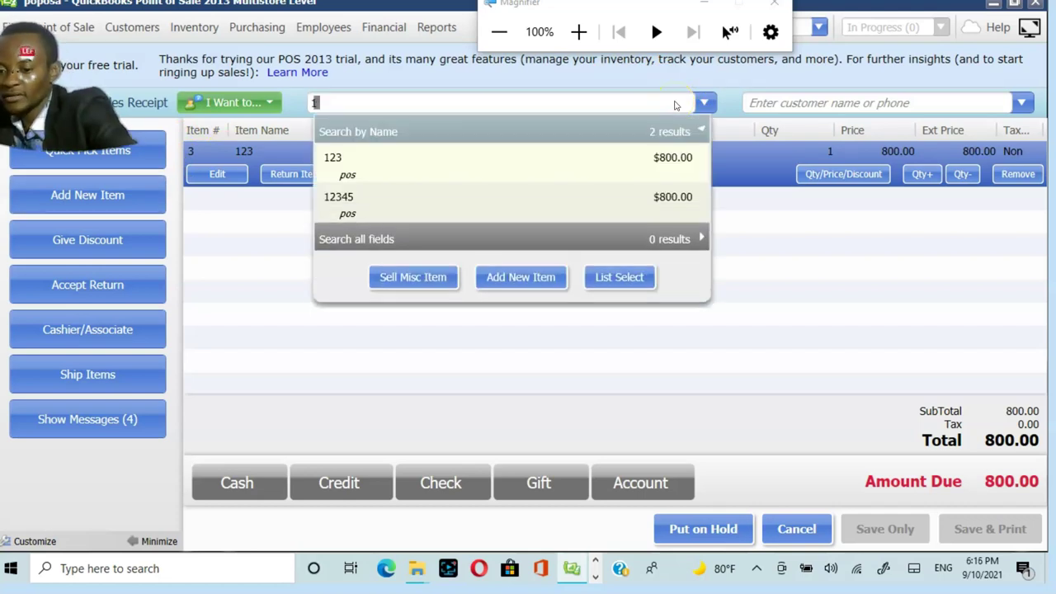
pyautogui.click(676, 156)
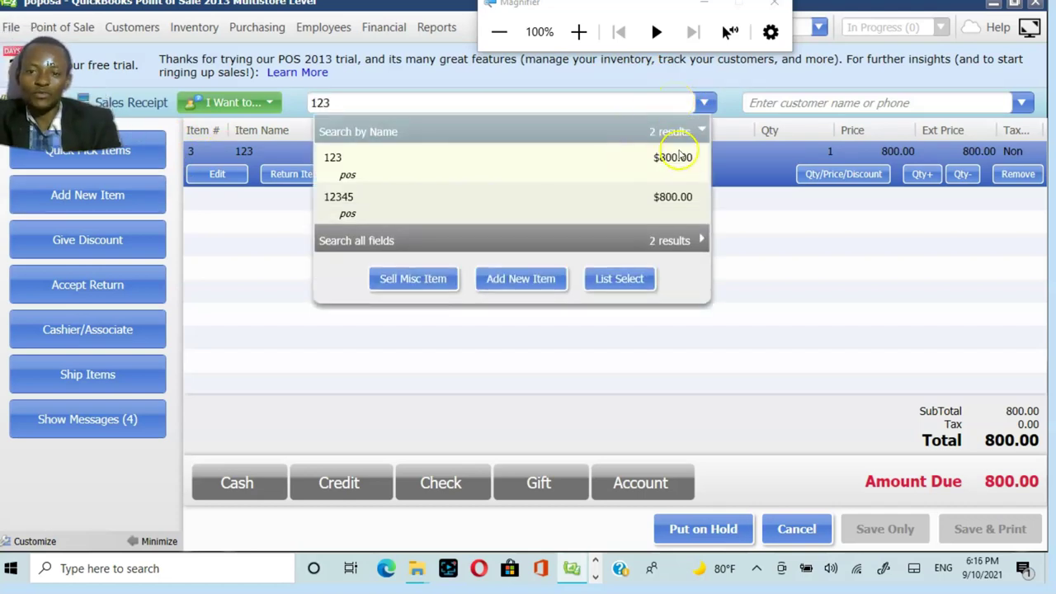
pyautogui.click(673, 165)
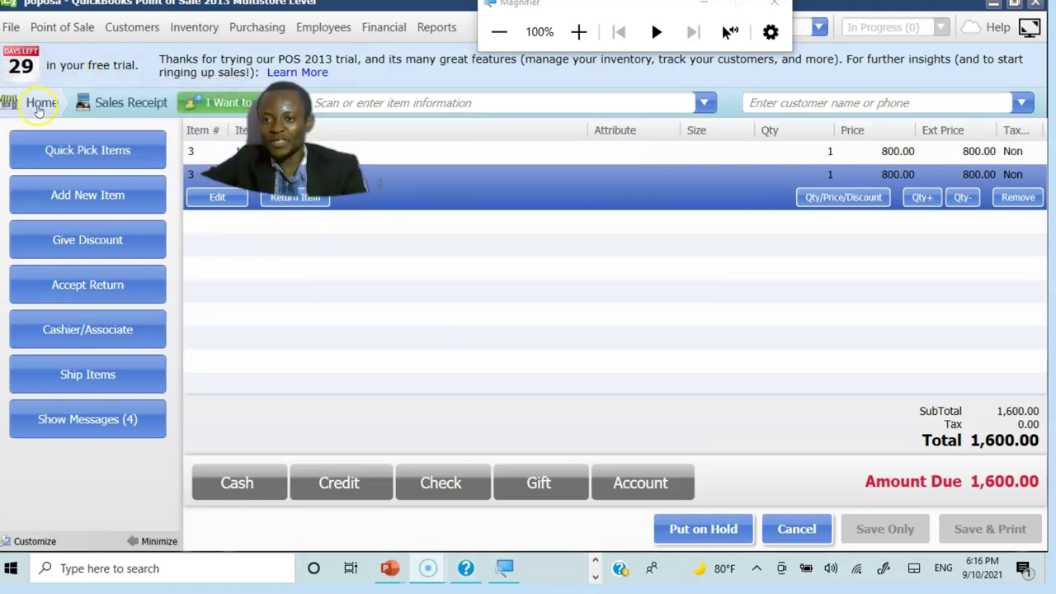
# Step: Cancel the current sales receipt and discard its changes
pyautogui.press('Escape')
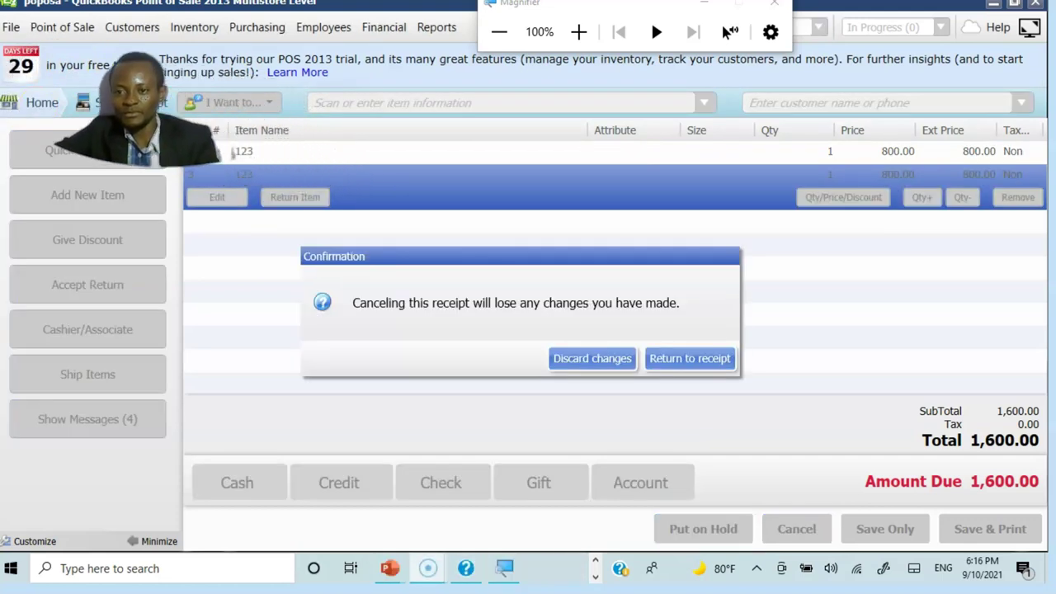
pyautogui.click(613, 366)
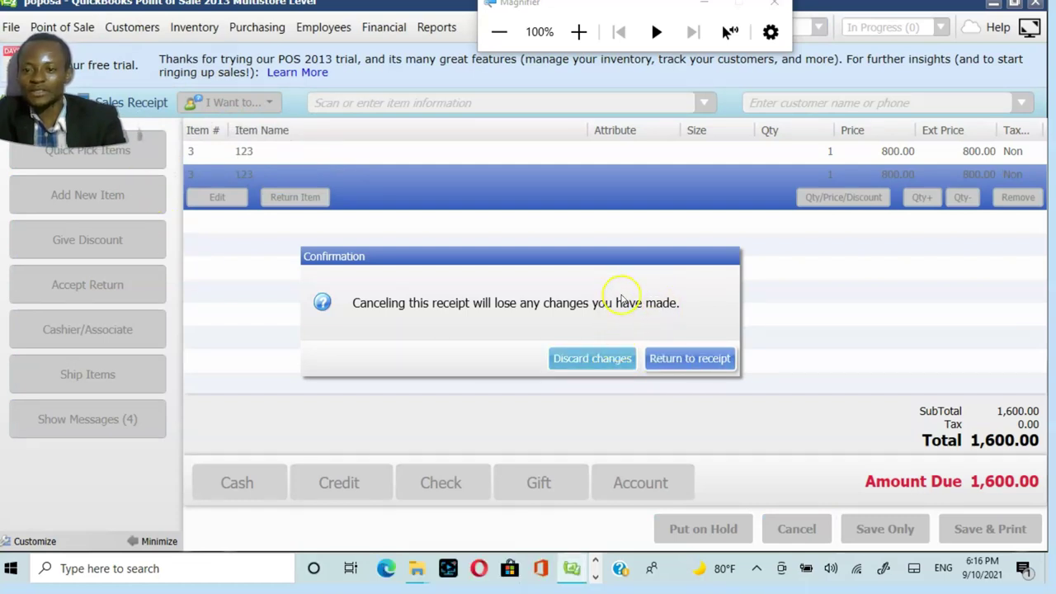
pyautogui.press('Escape')
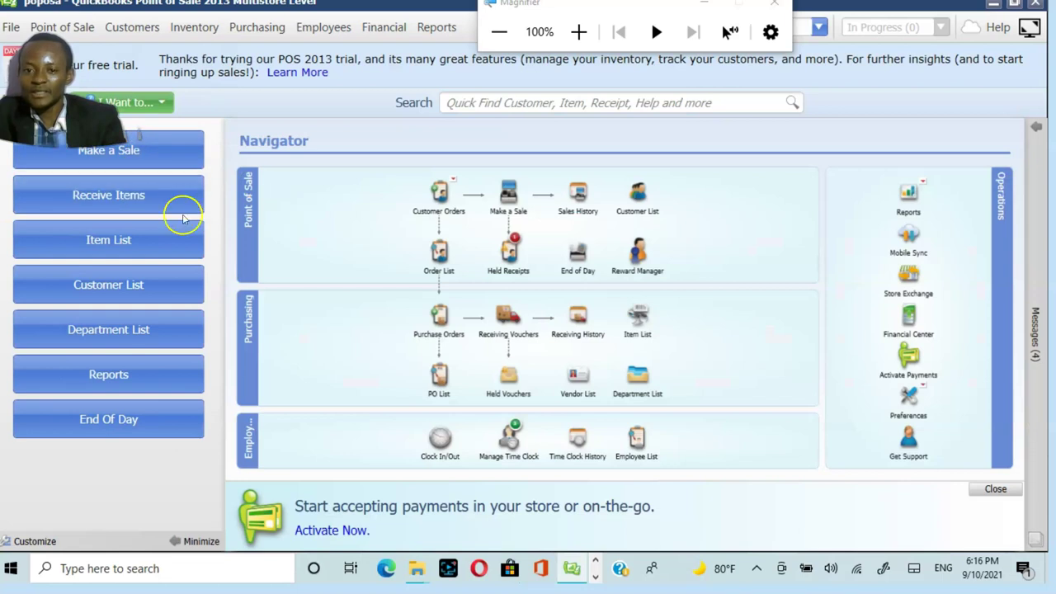
# Step: Start a new sales receipt, look up item 123 and add it to the receipt
pyautogui.click(578, 31)
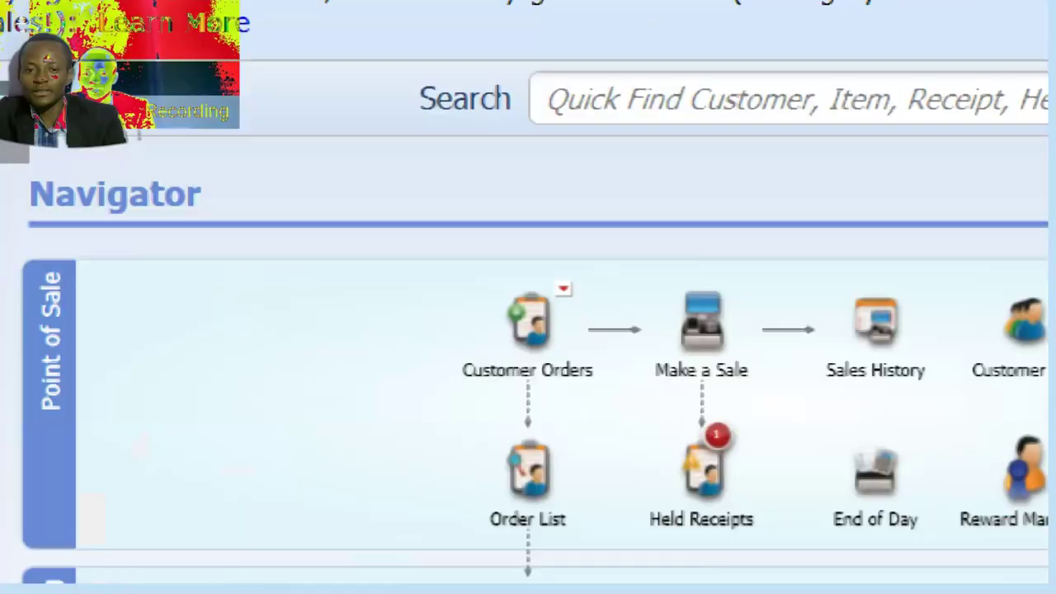
pyautogui.press('super+minus')
pyautogui.press('super+minus')
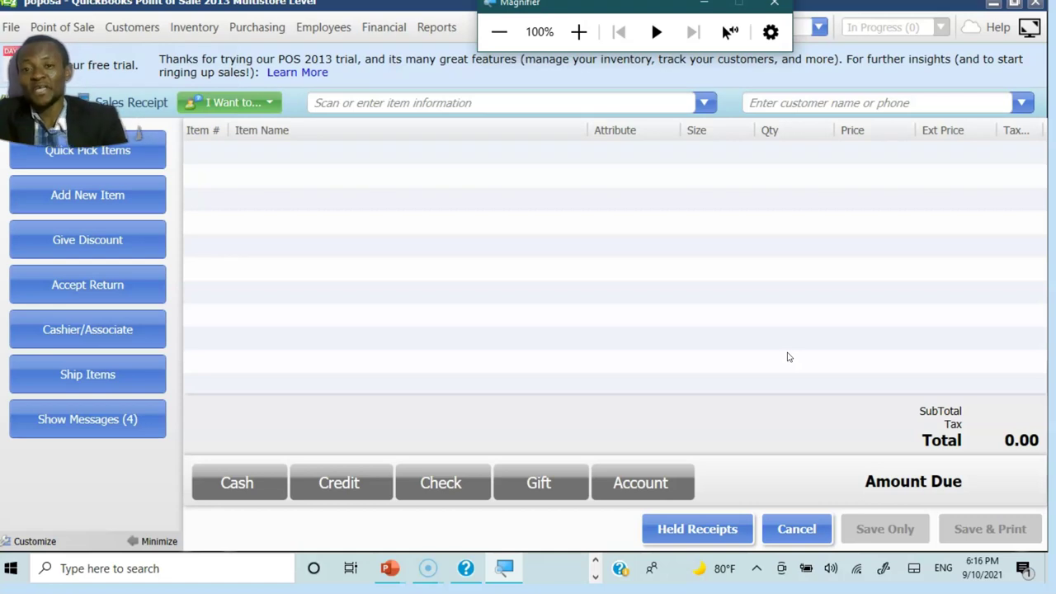
pyautogui.click(473, 102)
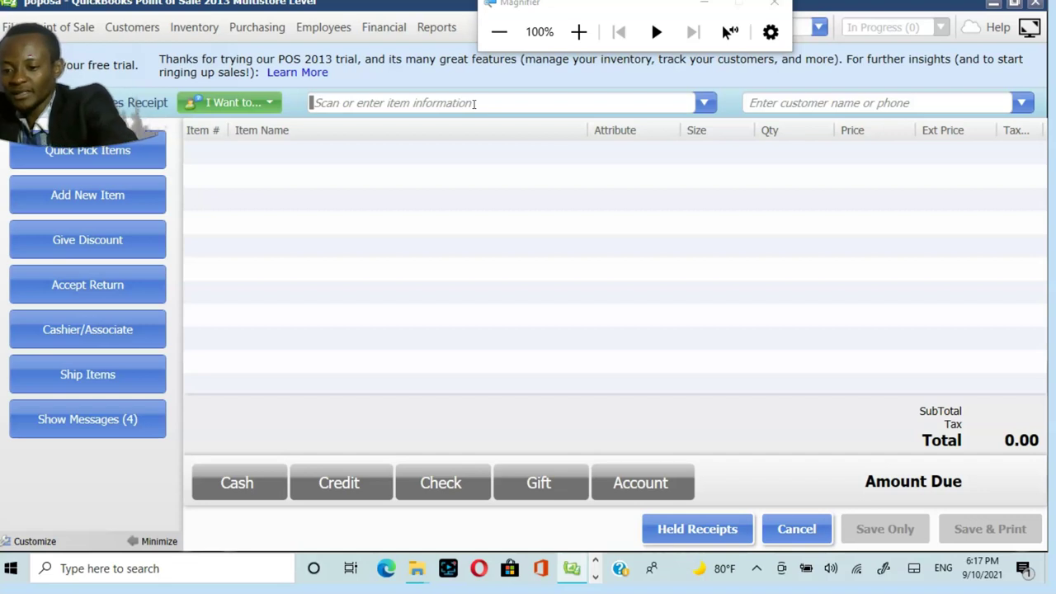
pyautogui.write('123')
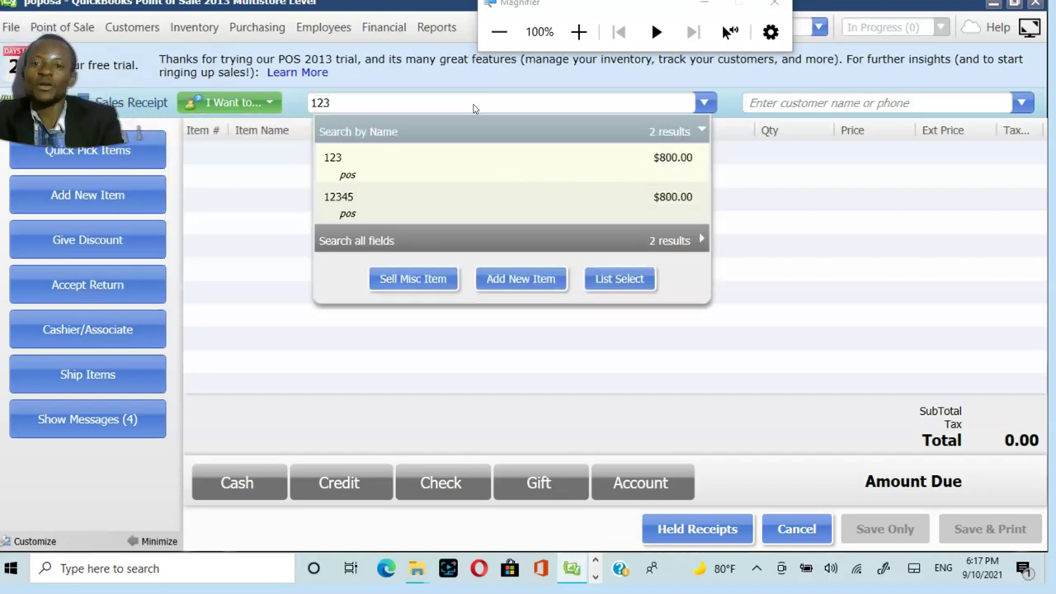
pyautogui.doubleClick(577, 165)
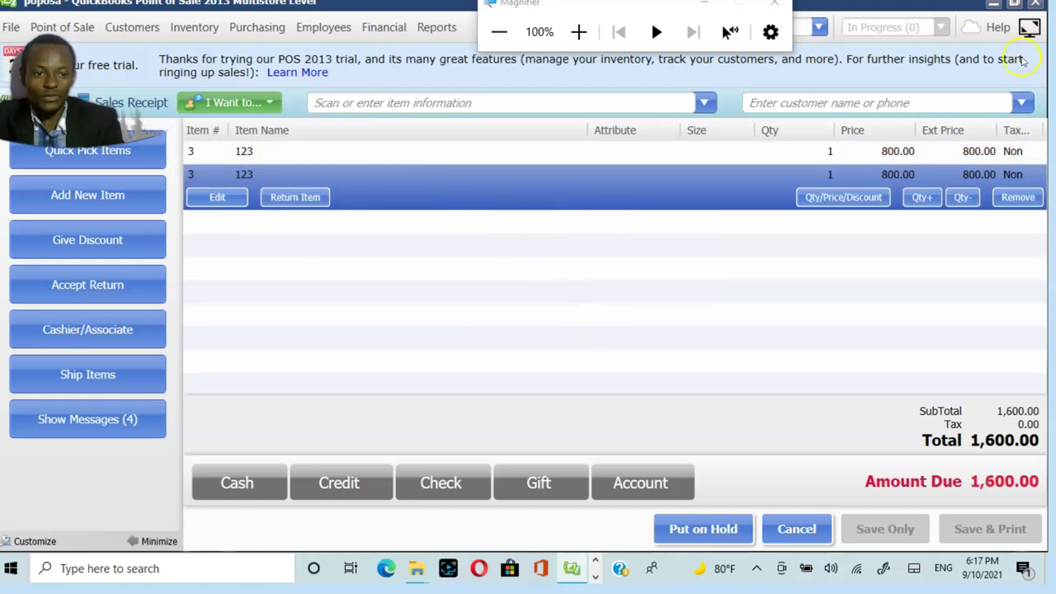
# Step: Remove the duplicate line for item 123 from the sales receipt
pyautogui.click(1011, 200)
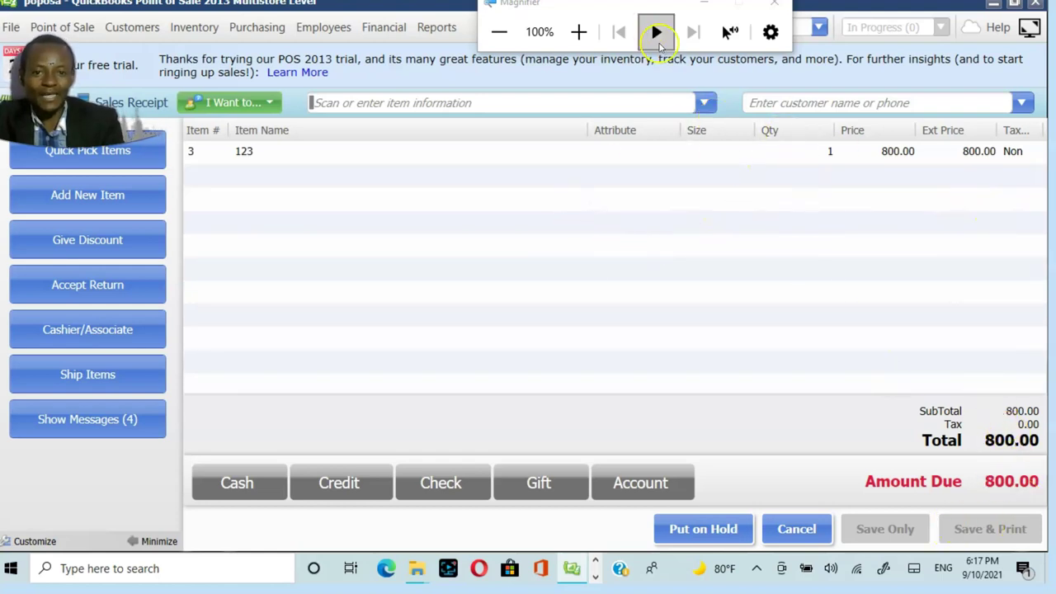
pyautogui.click(578, 31)
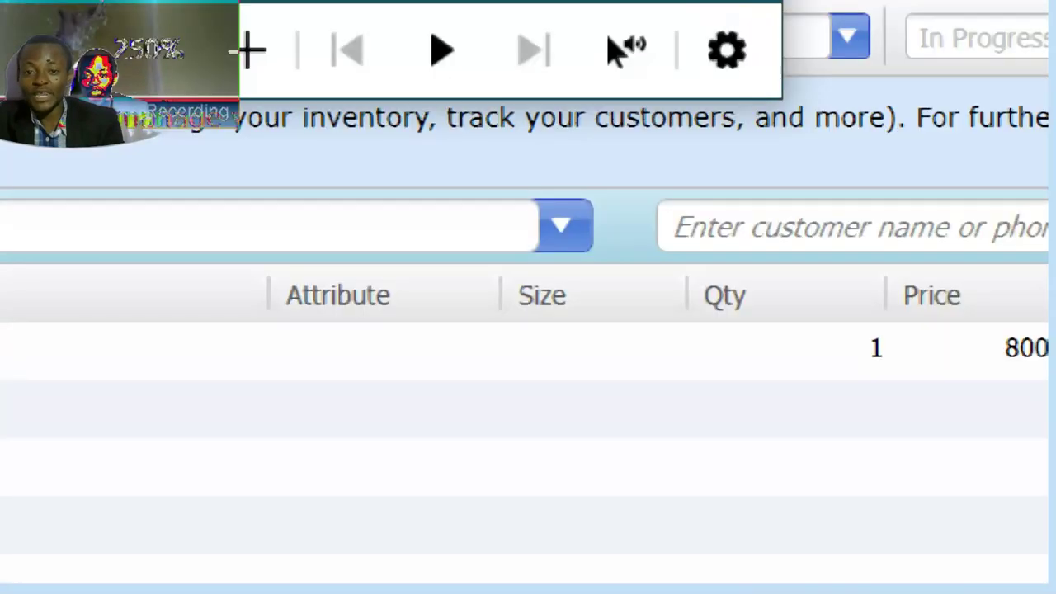
pyautogui.press('super+minus')
pyautogui.press('super+minus')
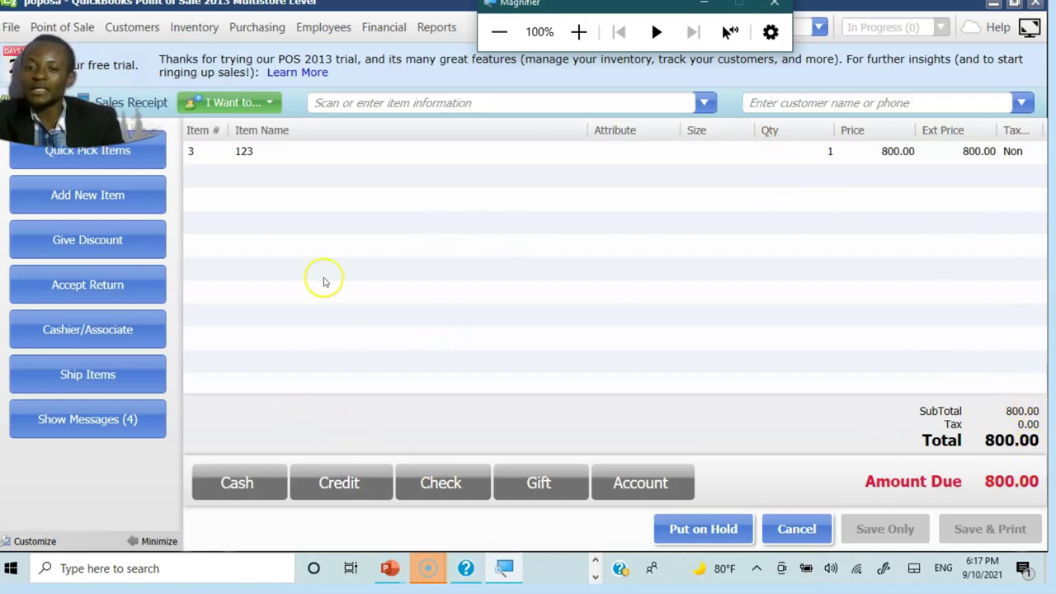
# Step: Examine the cash and credit card payment options for the receipt without recording a payment
pyautogui.click(246, 485)
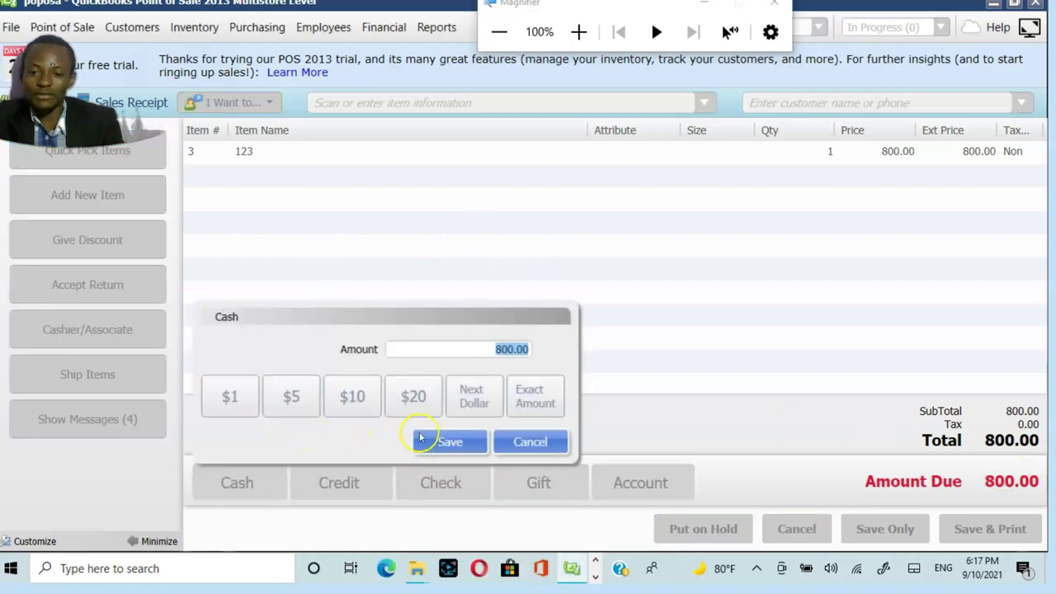
pyautogui.click(537, 441)
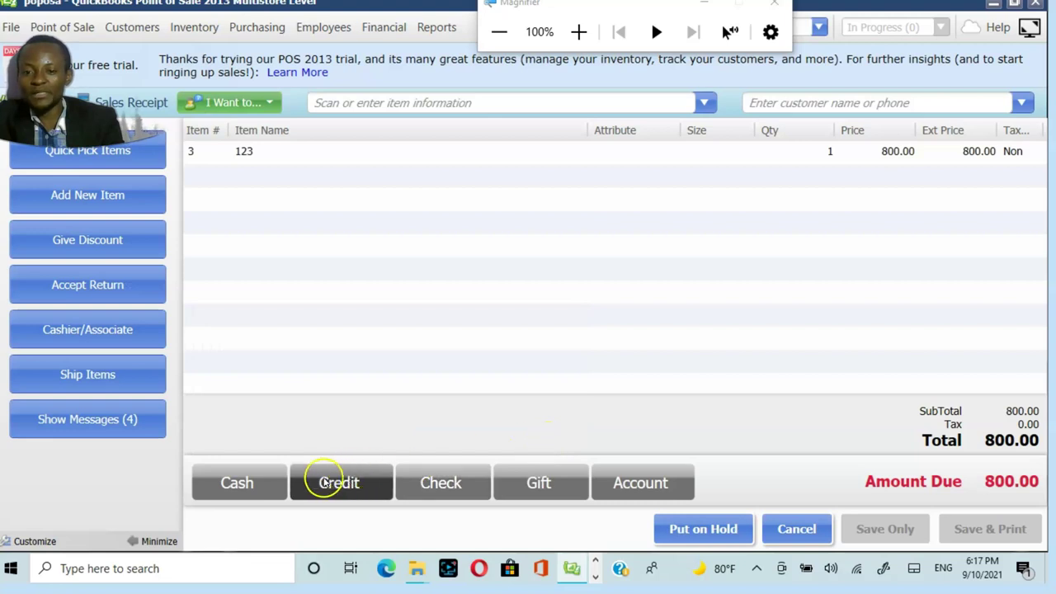
pyautogui.click(363, 480)
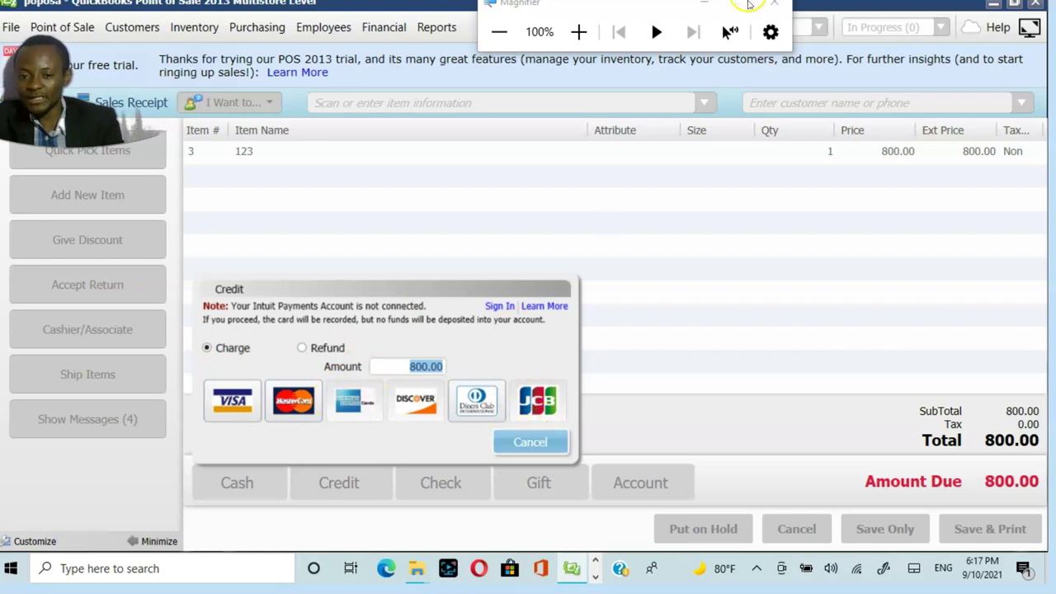
pyautogui.click(577, 32)
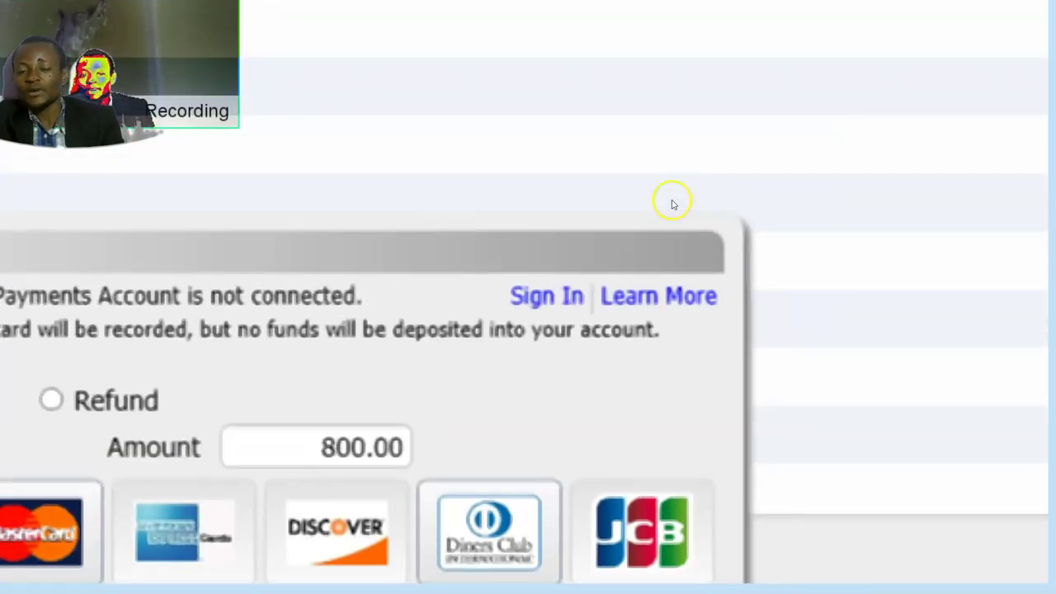
pyautogui.press('super+minus')
pyautogui.press('super+minus')
pyautogui.press('super+minus')
pyautogui.press('super+minus')
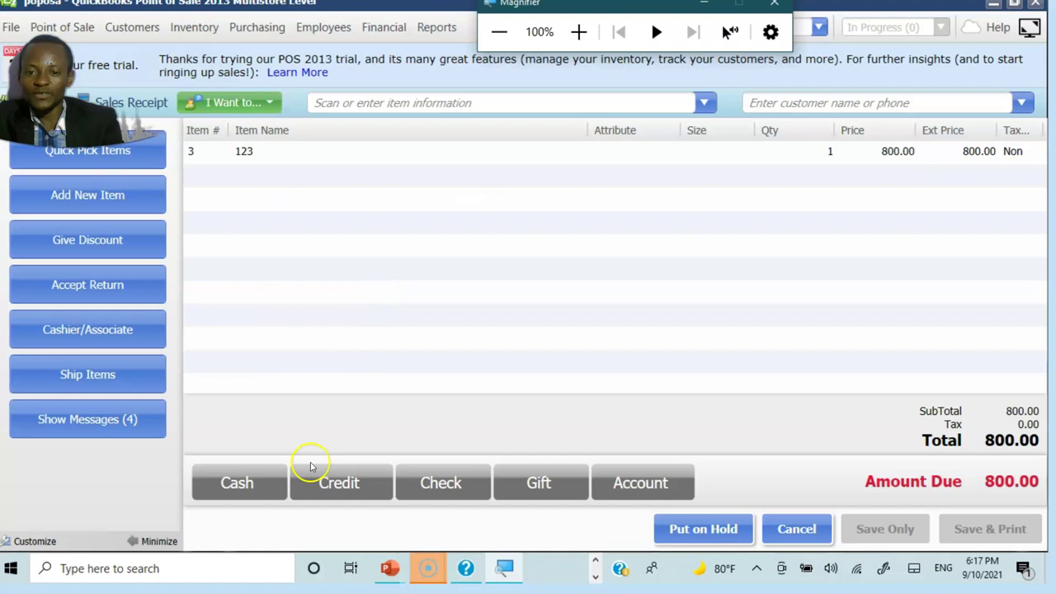
# Step: Examine the check payment options for the receipt and leave them without saving
pyautogui.click(427, 492)
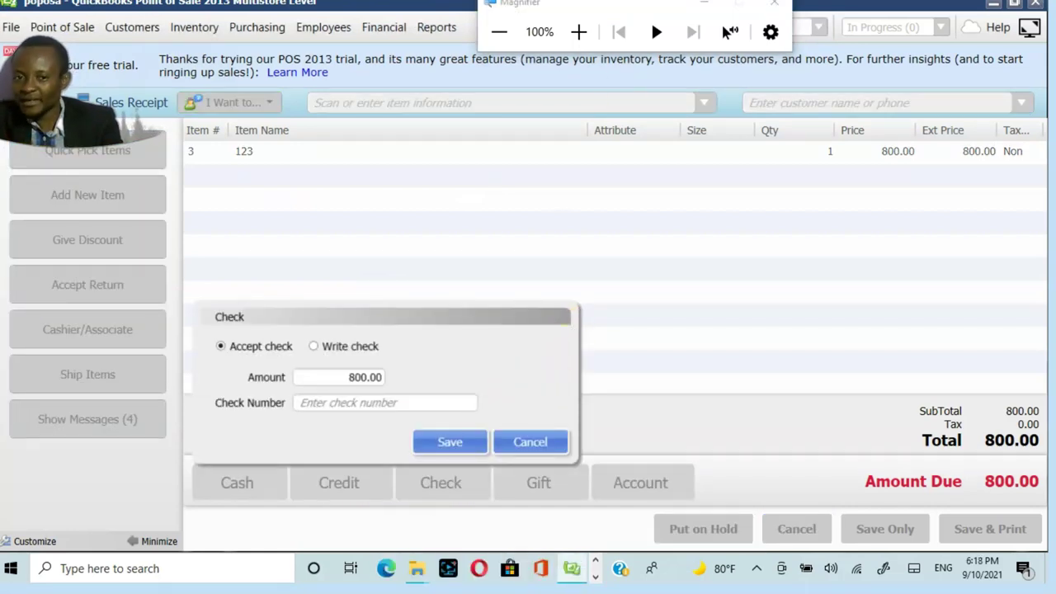
pyautogui.click(578, 31)
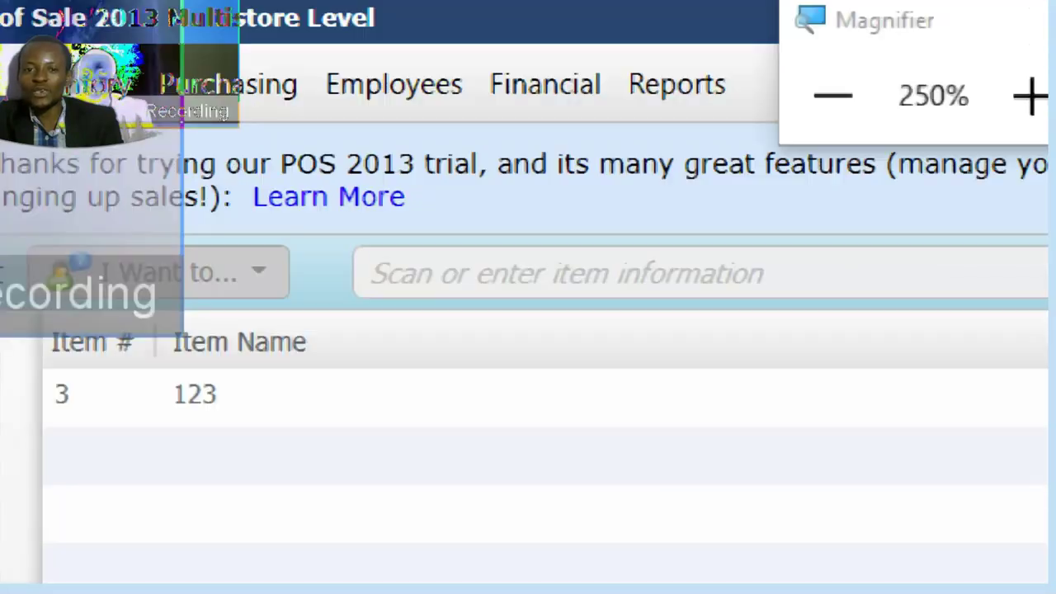
pyautogui.press('super+minus')
pyautogui.press('super+minus')
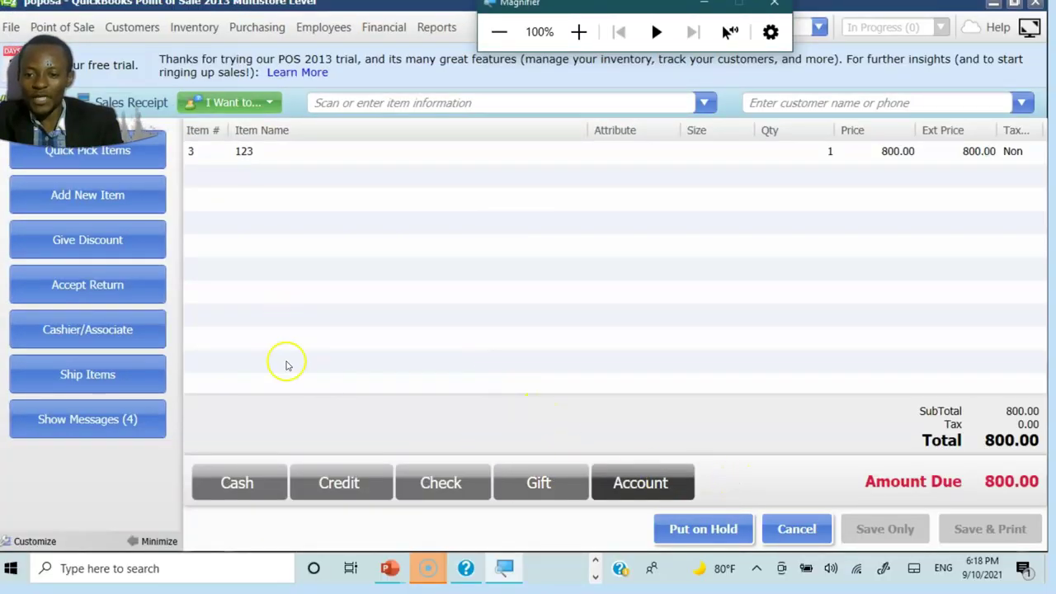
# Step: Record a cash payment of 800.00 on the sales receipt
pyautogui.click(238, 479)
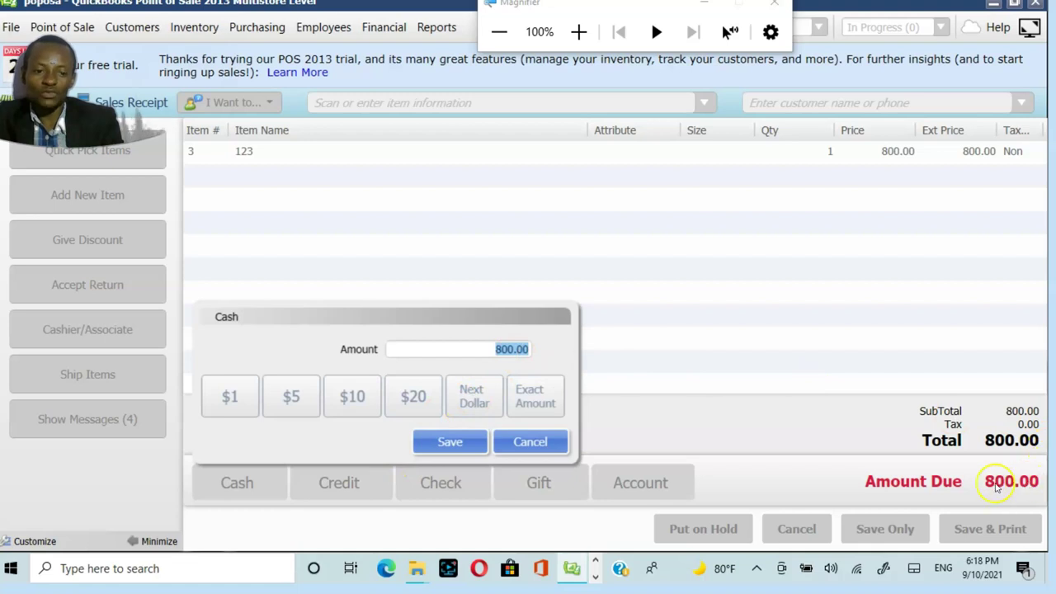
pyautogui.click(459, 447)
pyautogui.click(456, 454)
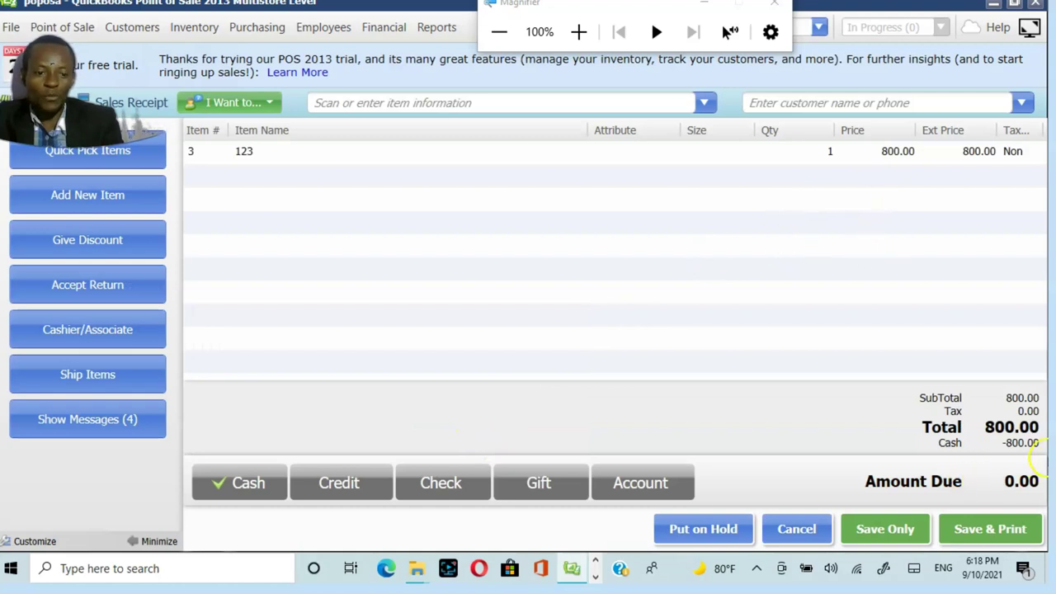
# Step: Save the sale for printing and preview both the sales receipt and its gift receipt
pyautogui.click(577, 21)
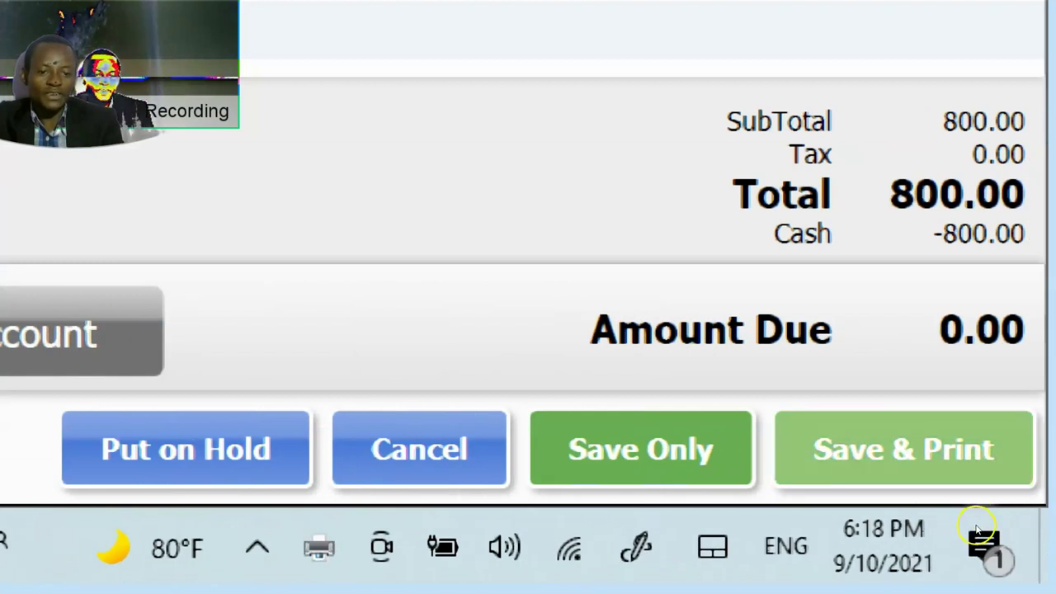
pyautogui.click(890, 432)
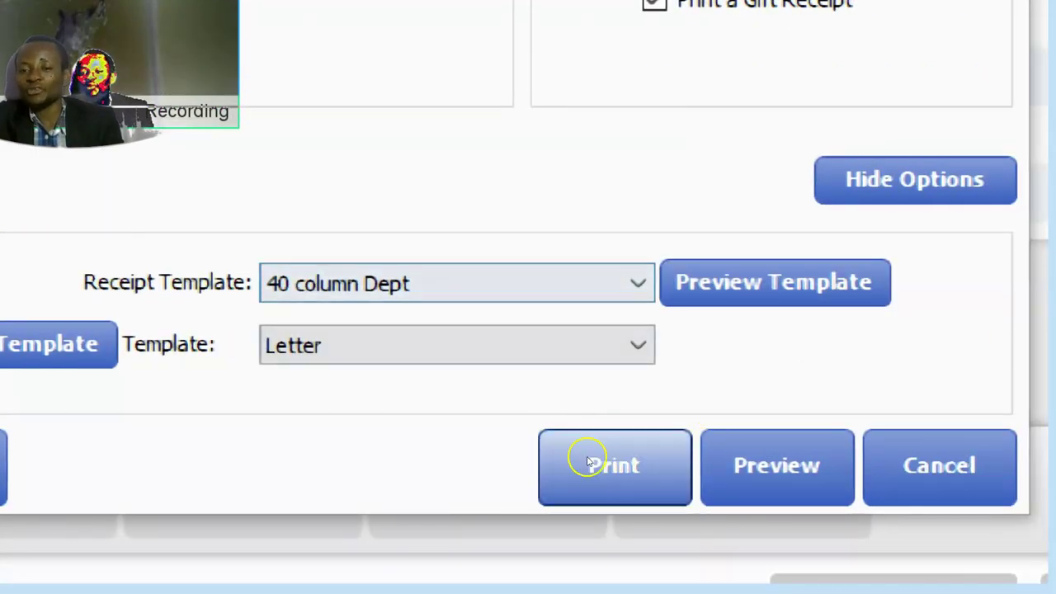
pyautogui.click(665, 476)
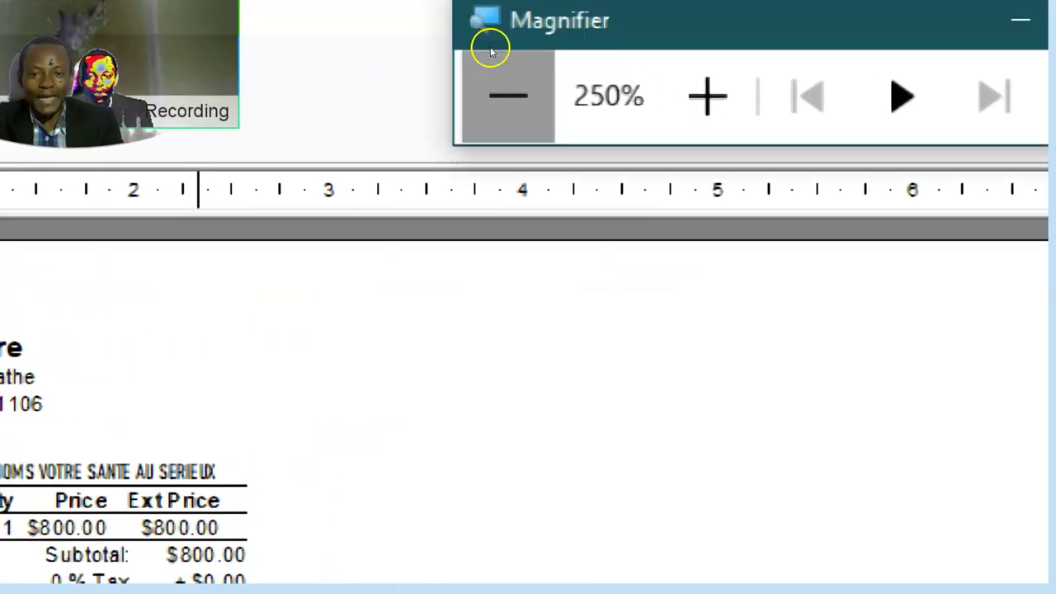
pyautogui.click(487, 61)
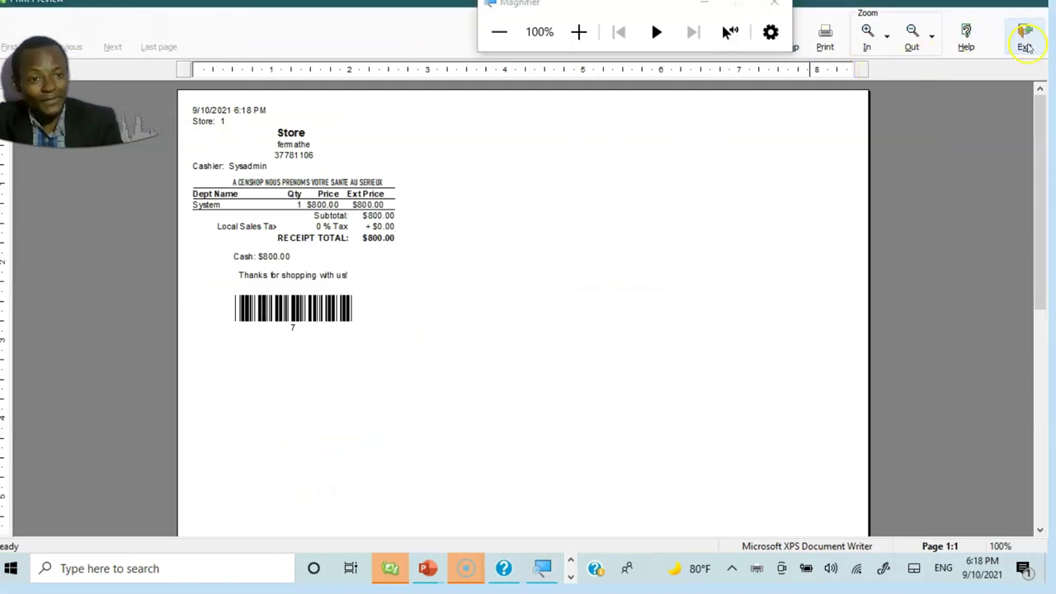
pyautogui.click(1024, 37)
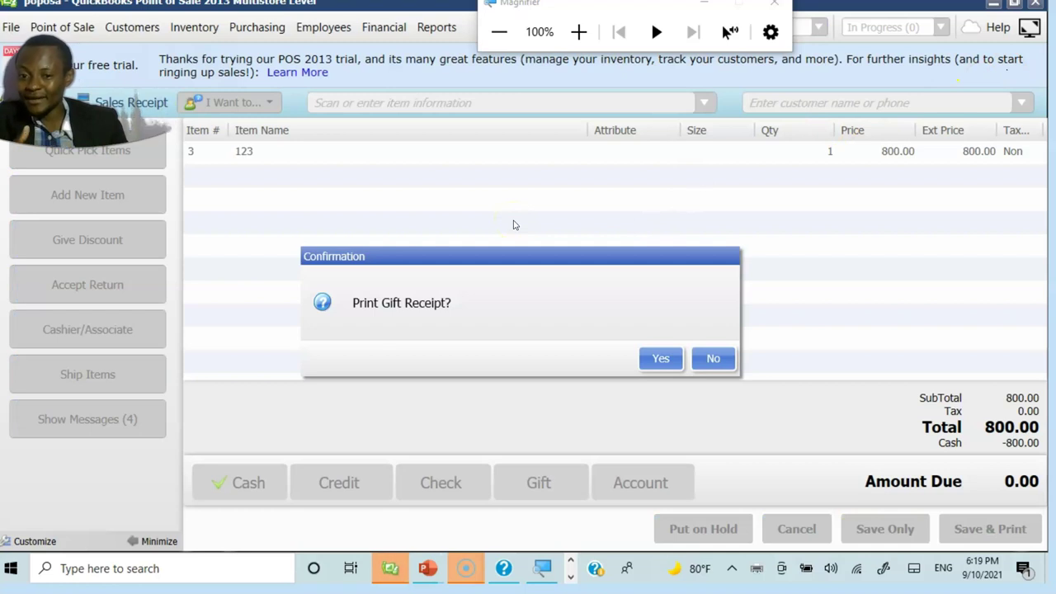
pyautogui.click(660, 358)
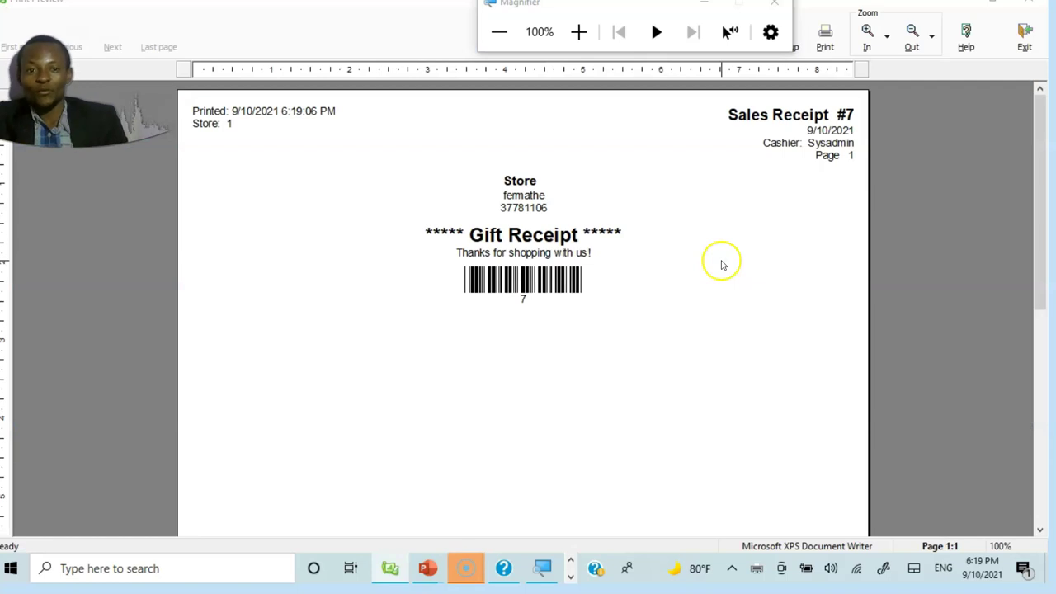
pyautogui.click(1023, 37)
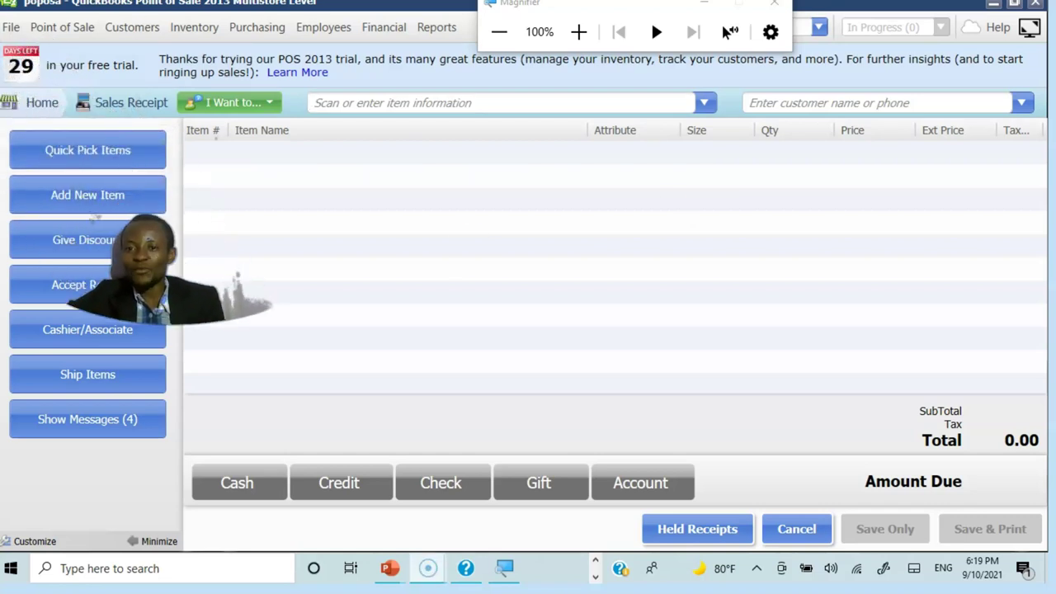
# Step: Search for 123 in the return/exchange receipt lookup and close it without adding items
pyautogui.click(232, 102)
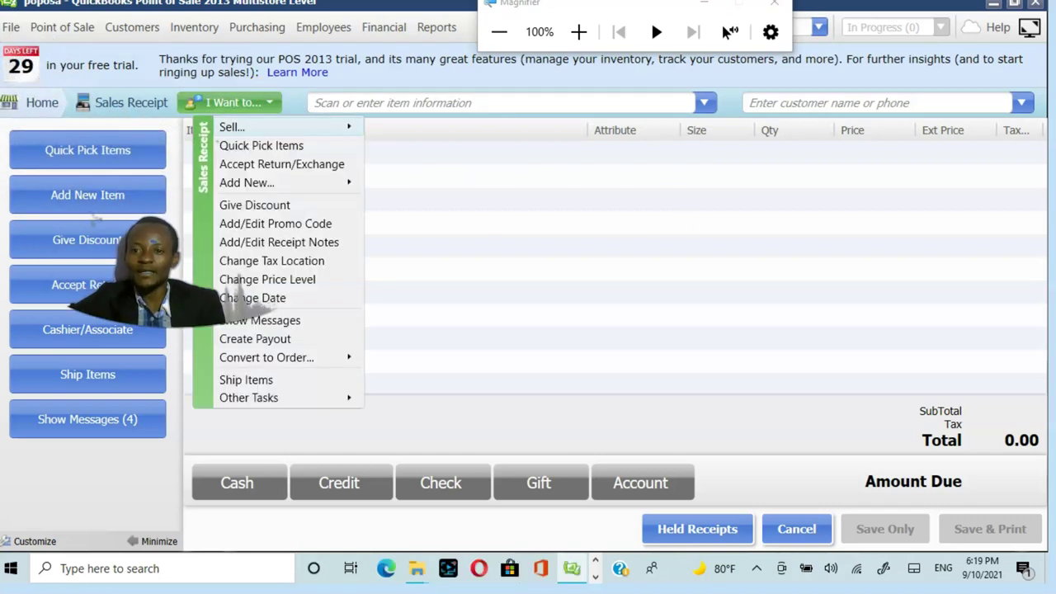
pyautogui.press('Escape')
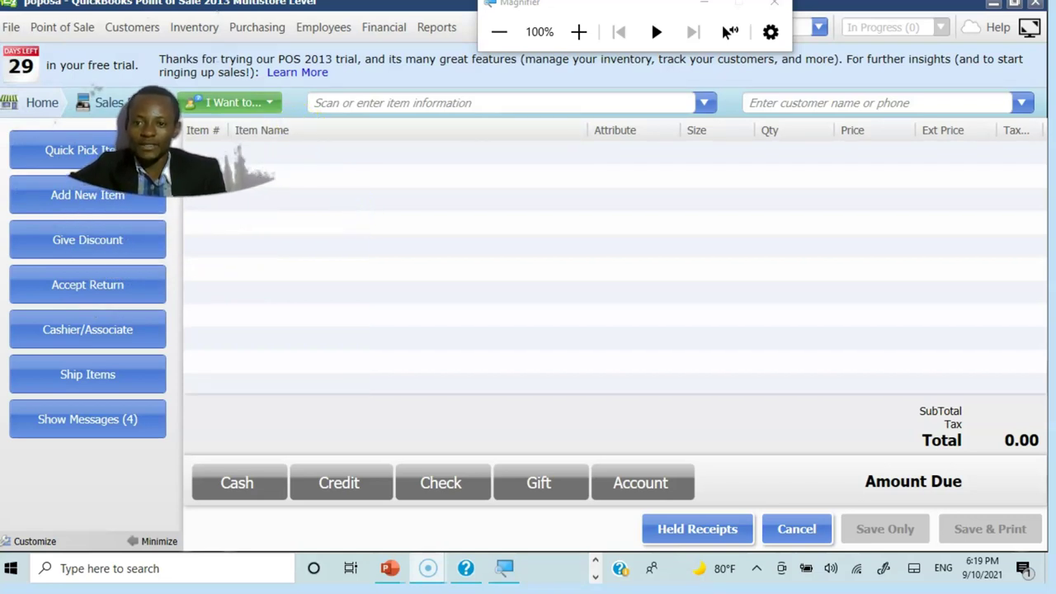
pyautogui.click(231, 102)
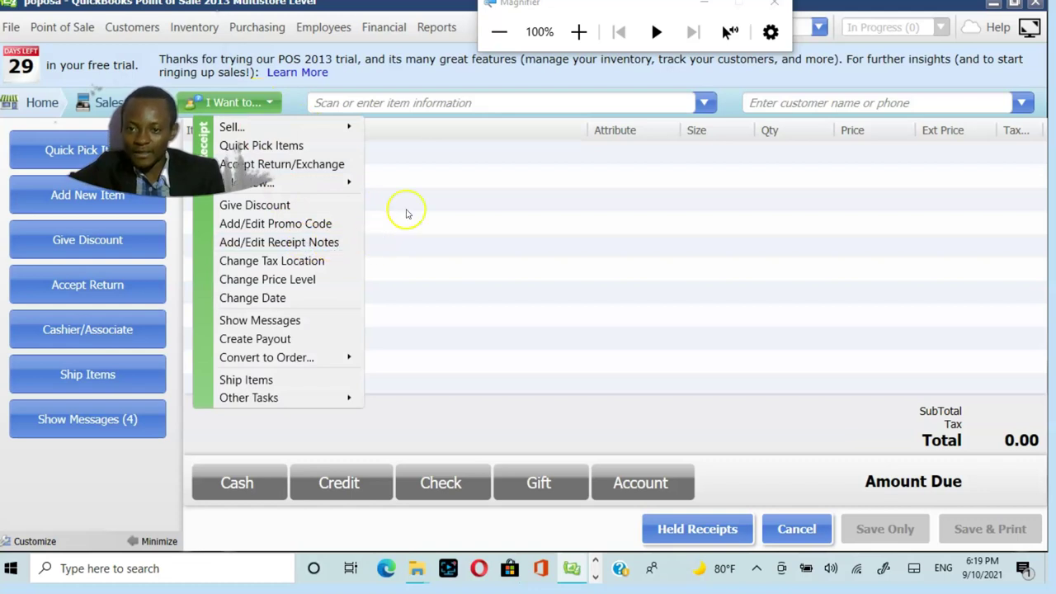
pyautogui.click(281, 163)
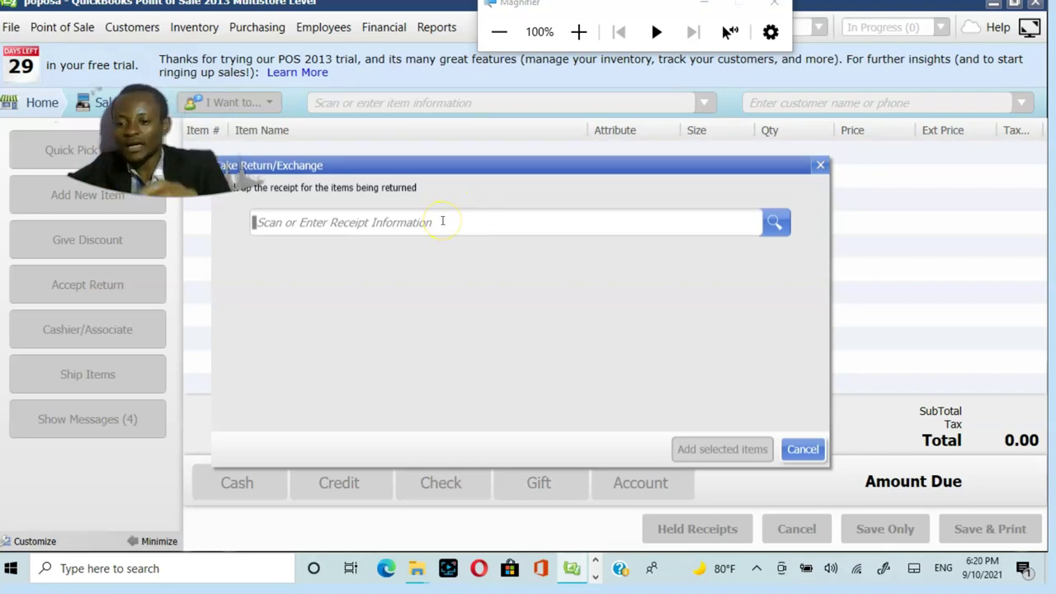
pyautogui.write('123')
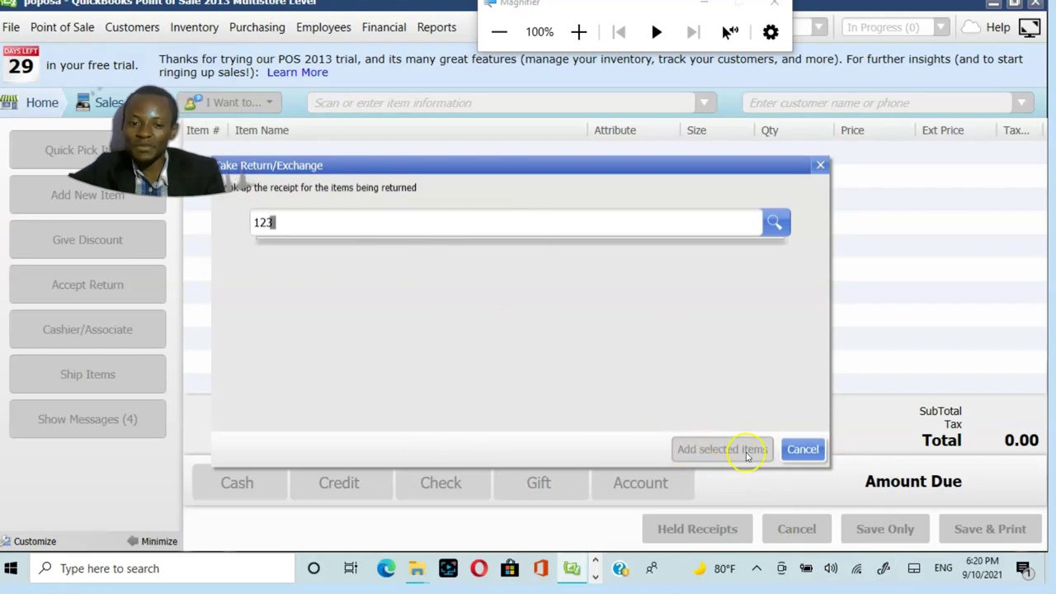
pyautogui.click(804, 452)
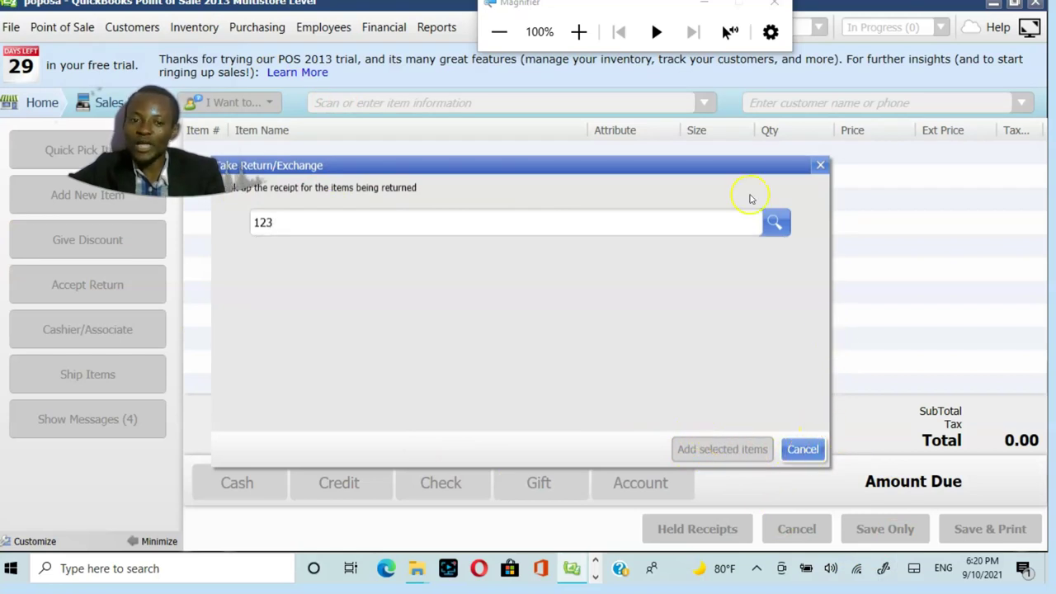
pyautogui.click(820, 165)
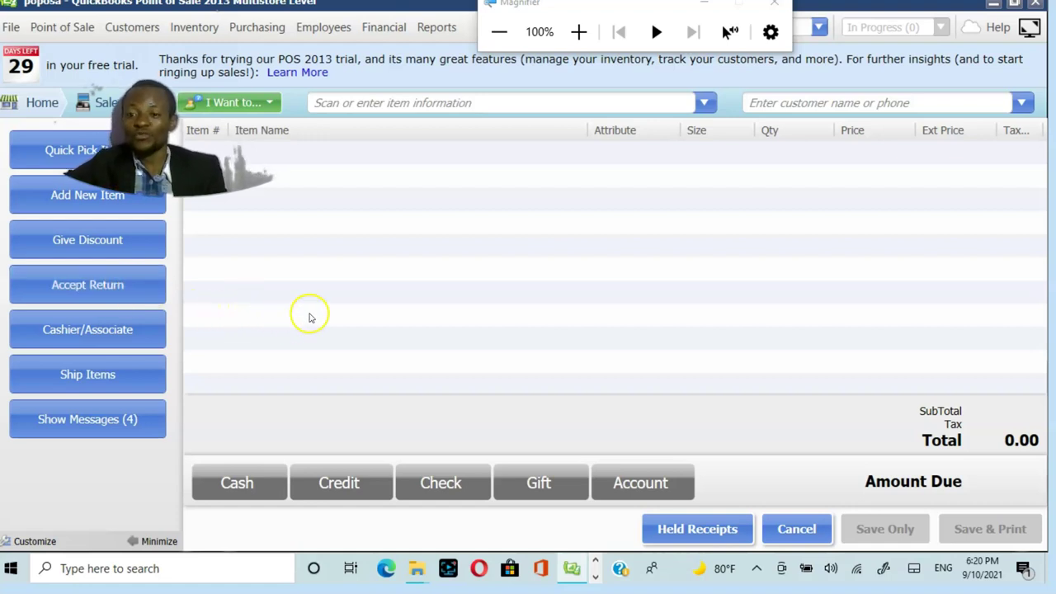
# Step: View the receipt lookup for accepting a return and close it without entering receipt information
pyautogui.click(118, 287)
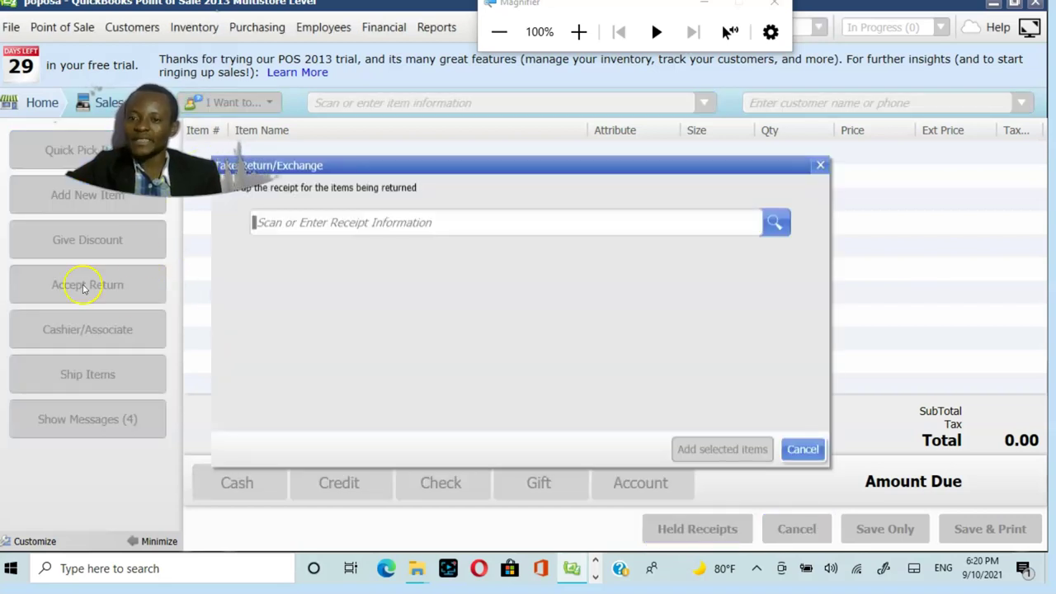
pyautogui.click(820, 166)
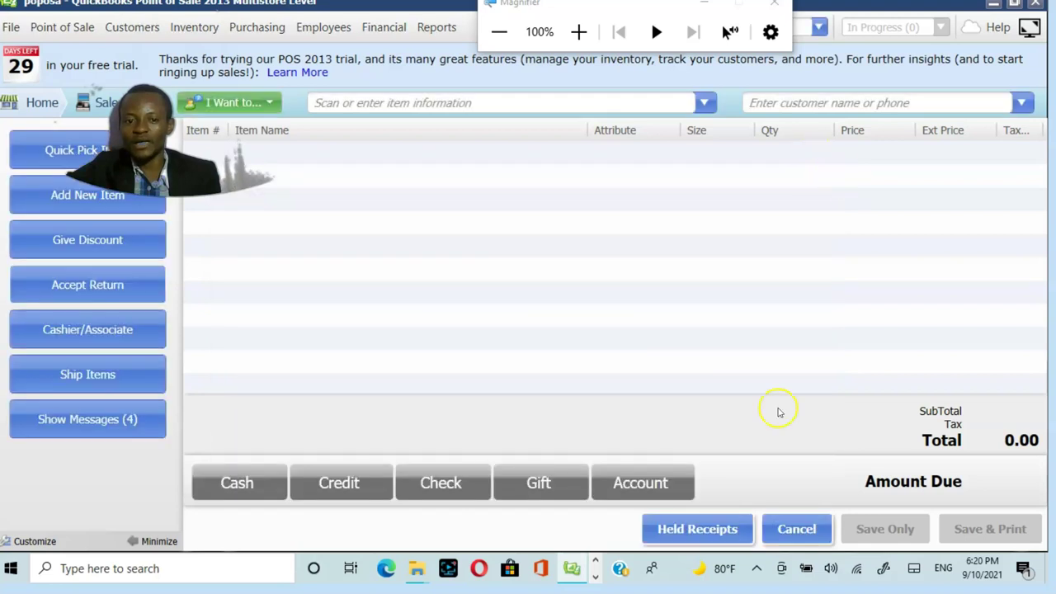
pyautogui.click(578, 32)
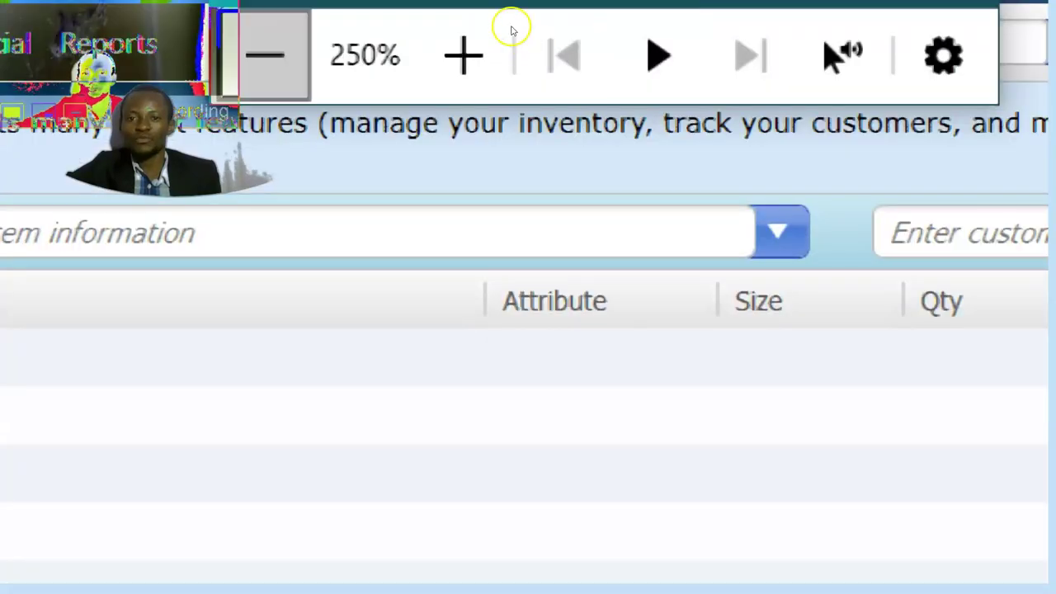
# Step: Return to the home navigator and open the Report Center from the Operations area
pyautogui.press('super+minus')
pyautogui.press('super+minus')
pyautogui.press('super+minus')
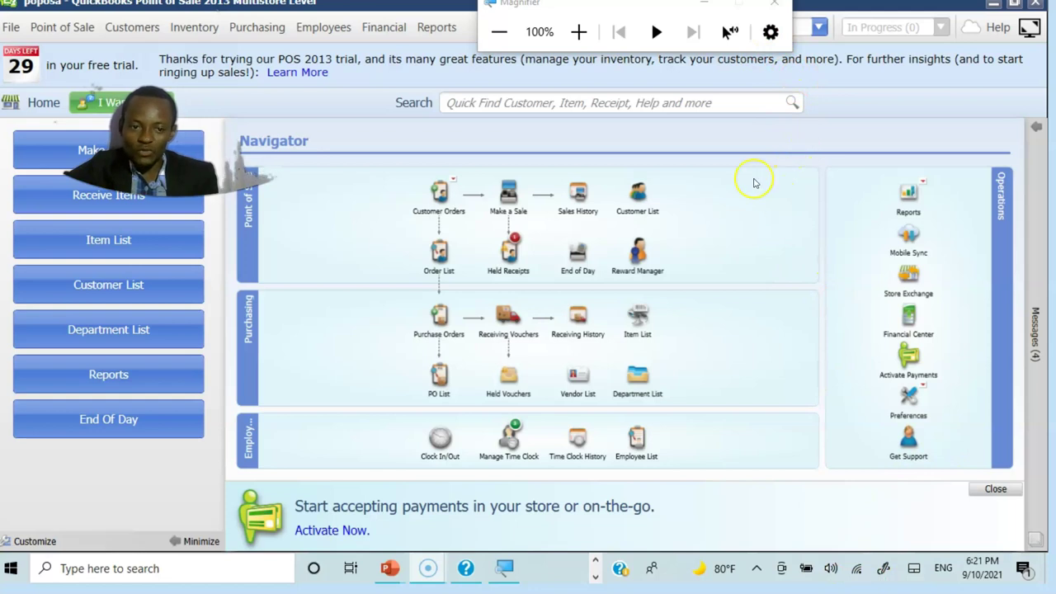
pyautogui.click(579, 32)
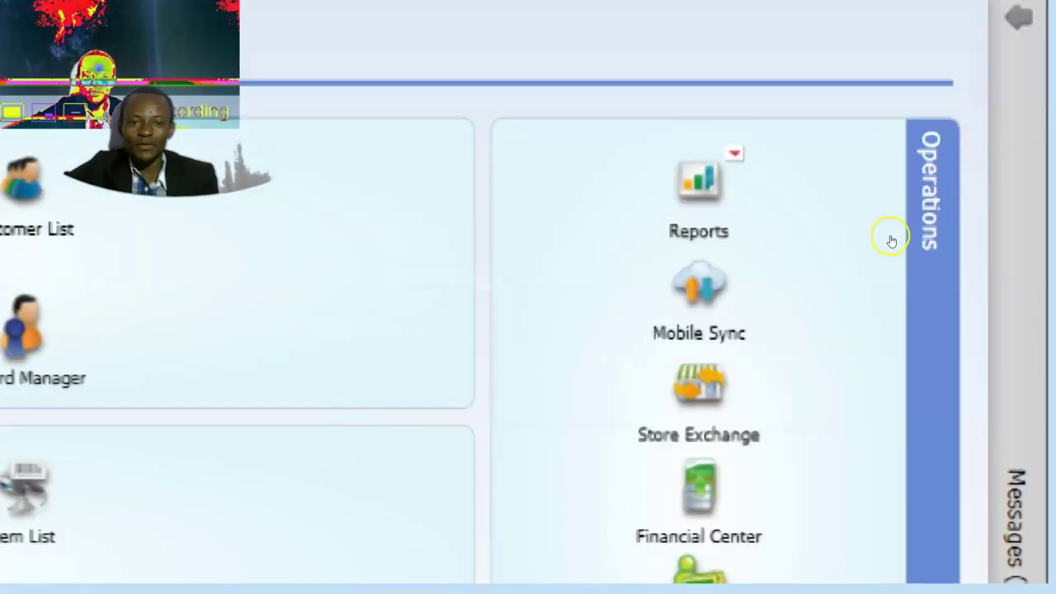
pyautogui.press('Up')
pyautogui.press('Down')
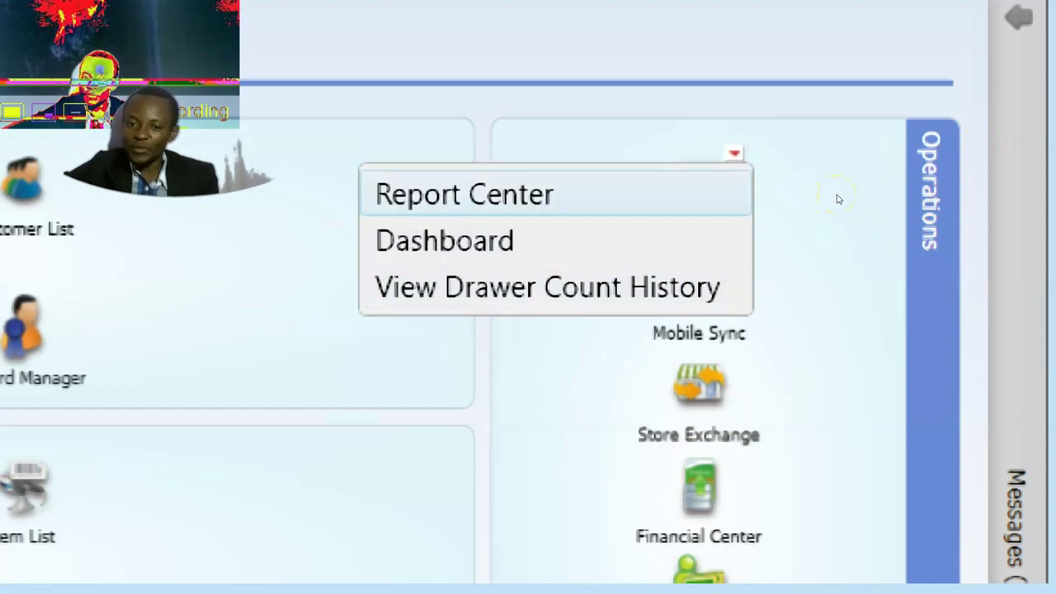
pyautogui.press('Return')
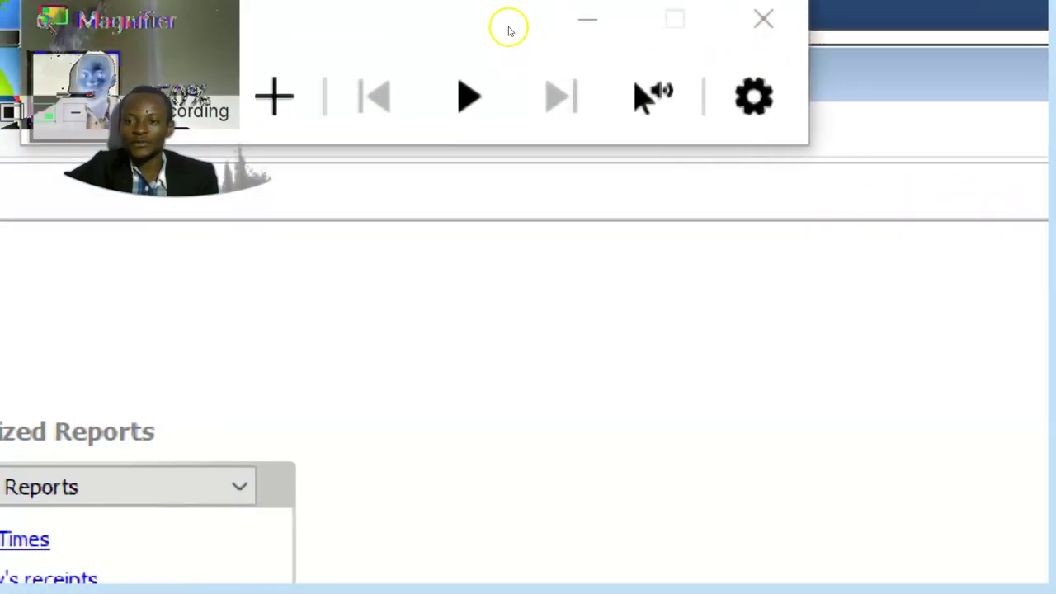
# Step: Examine the Report Center overview, covering the Customers, Items, Payments, Sales, Purchasing and Employees reports
pyautogui.press('super+minus')
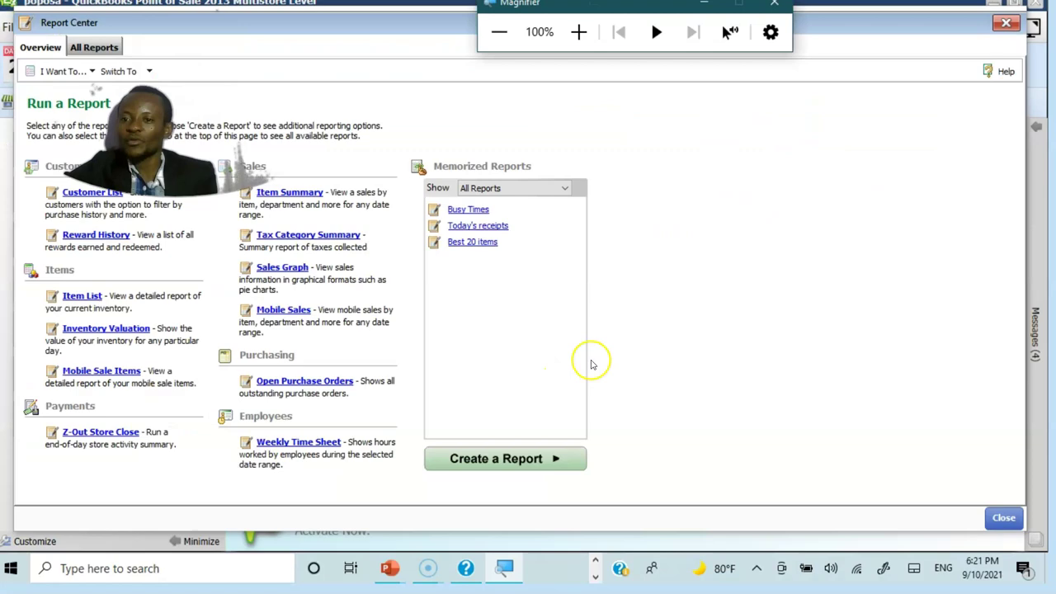
pyautogui.click(578, 31)
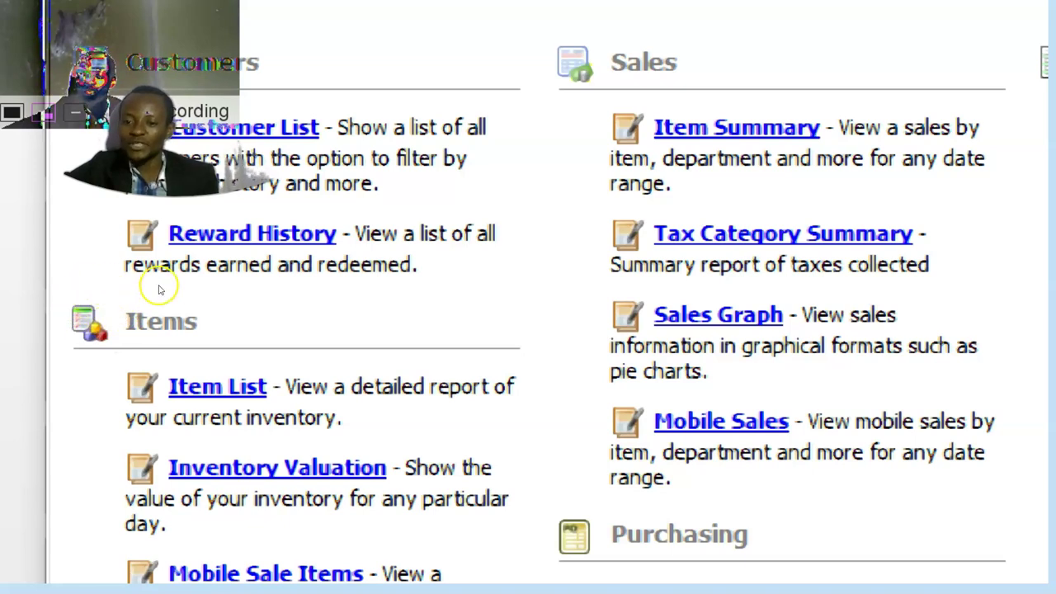
pyautogui.scroll(-3, 148, 283)
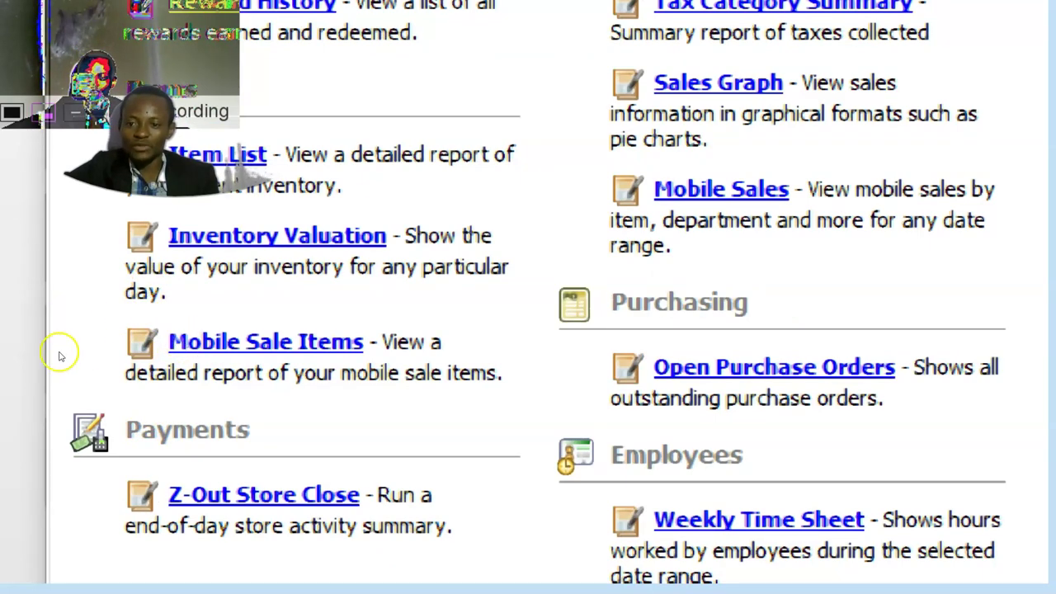
pyautogui.scroll(4, 259, 328)
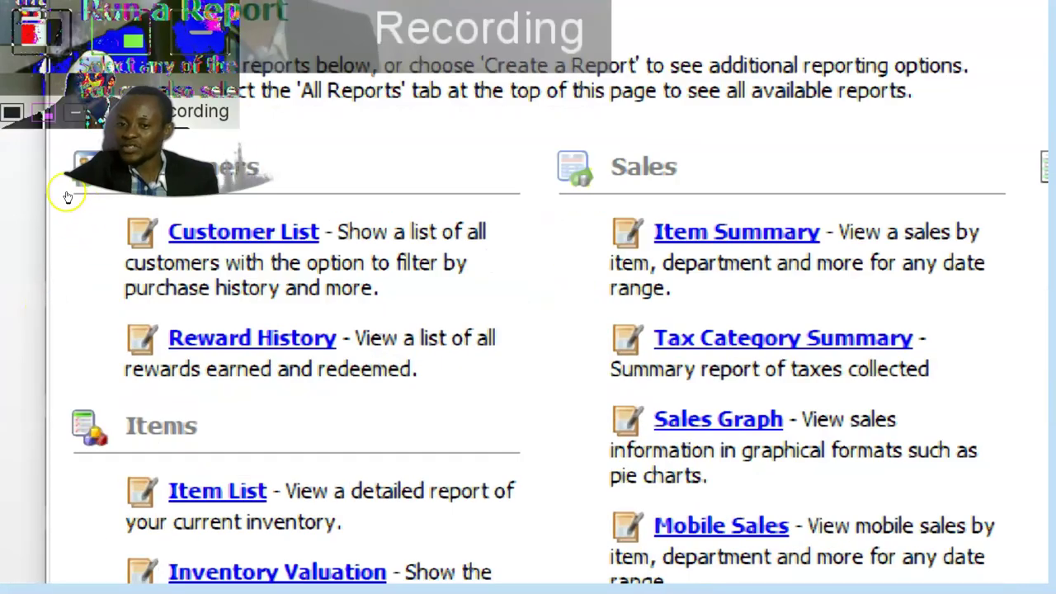
pyautogui.scroll(-1, 74, 288)
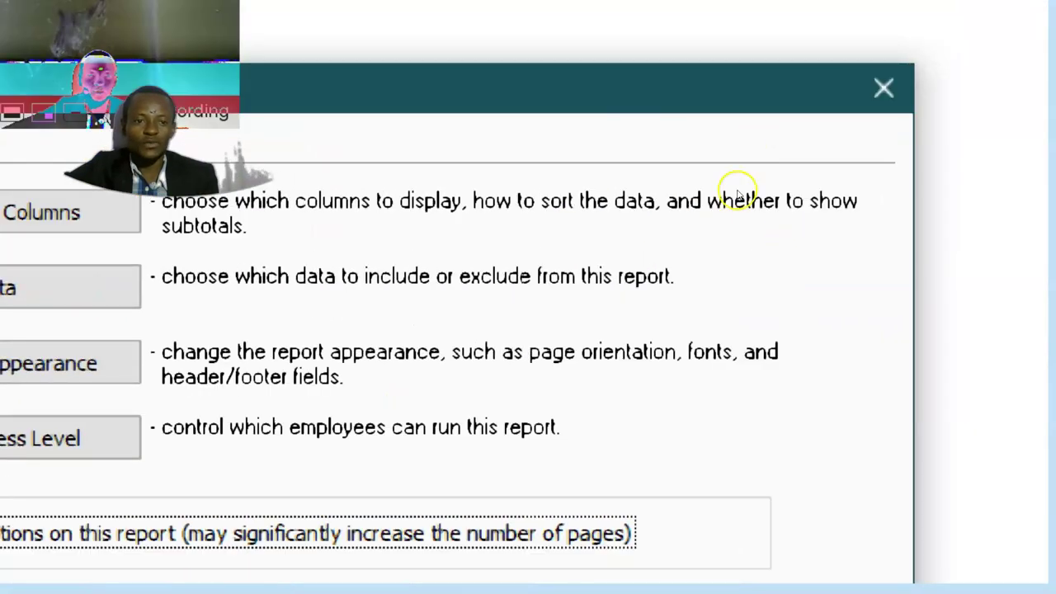
# Step: Dismiss the report modification options without changing them and close the Report Center
pyautogui.press('Escape')
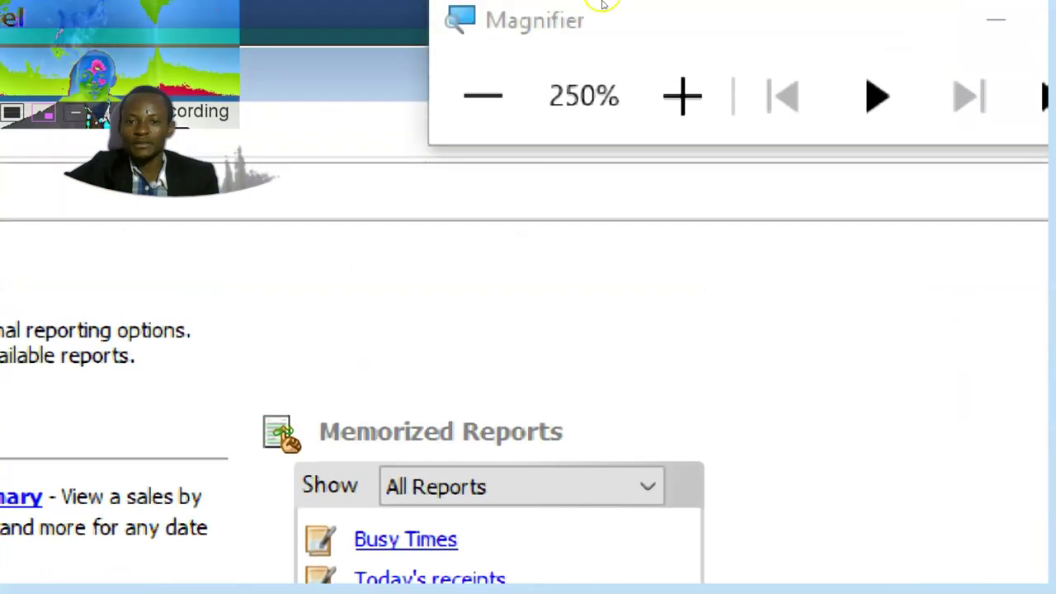
pyautogui.click(483, 96)
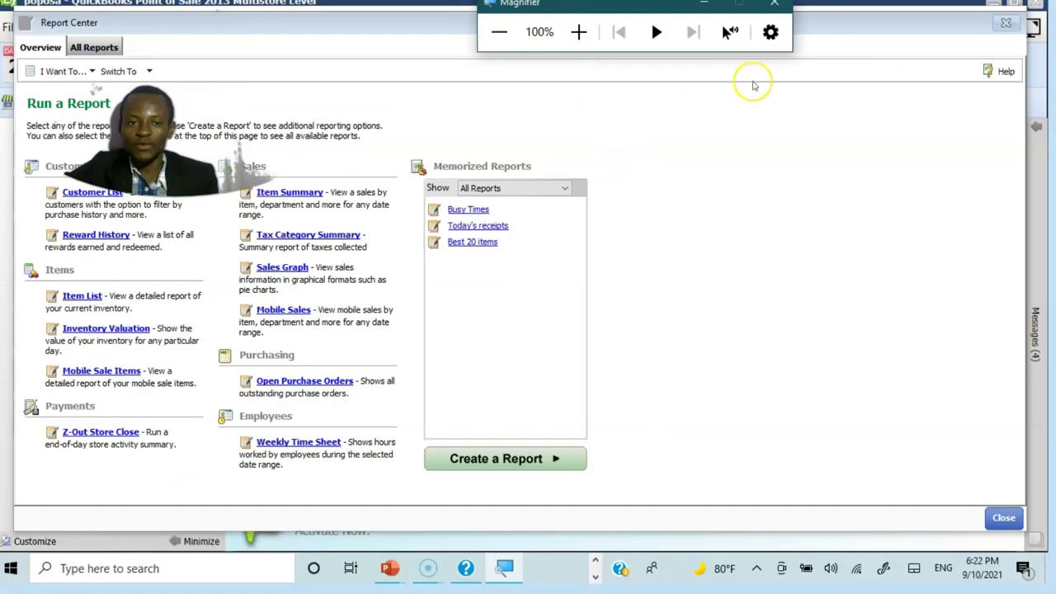
pyautogui.click(1008, 24)
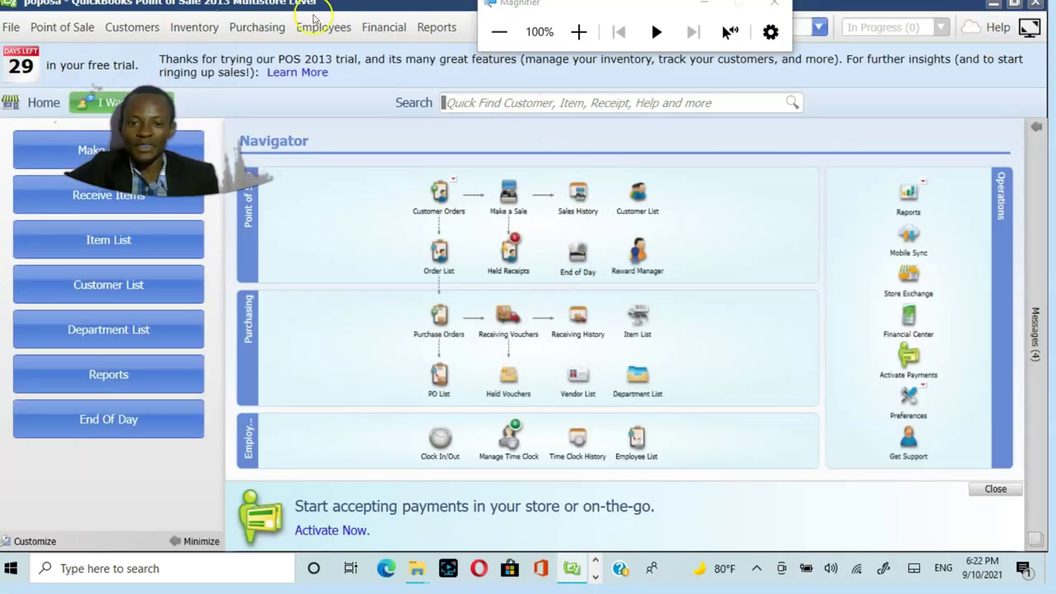
# Step: Move the Magnifier window away from the main commands and display the available report categories
pyautogui.moveTo(619, 9); pyautogui.dragTo(963, 87)
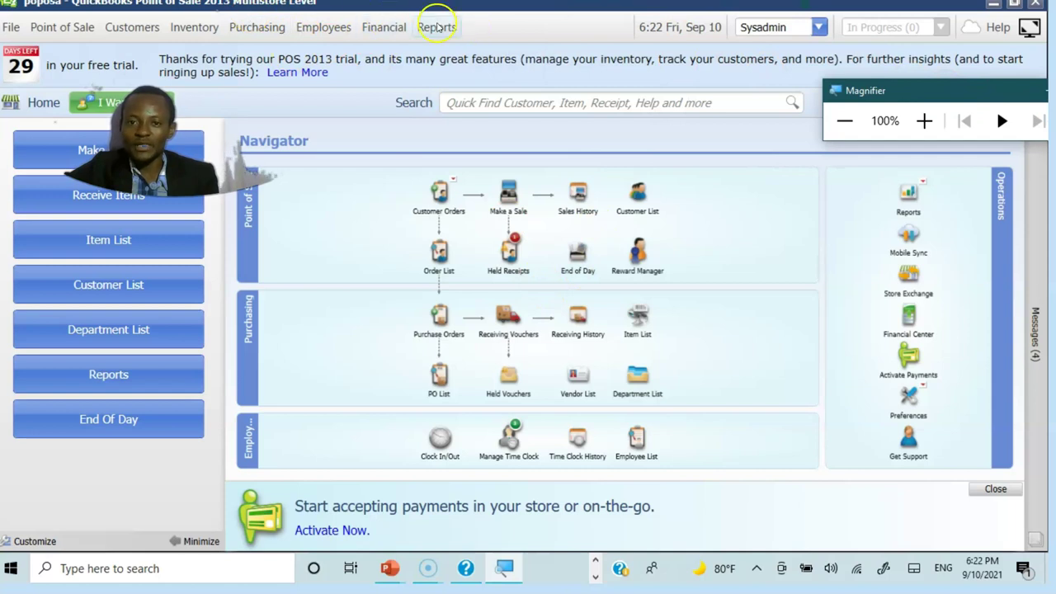
pyautogui.click(925, 123)
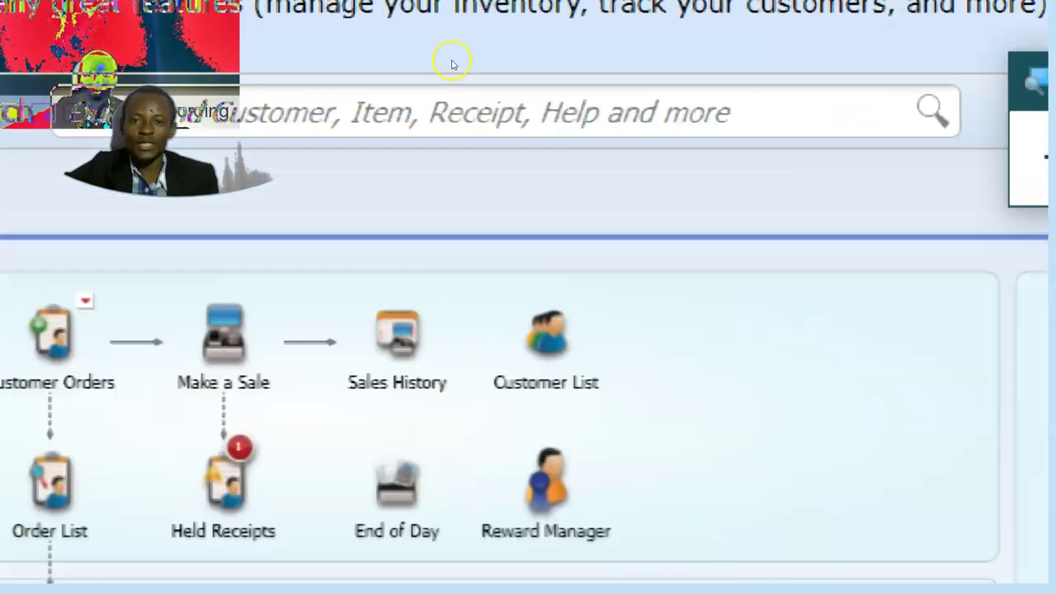
pyautogui.click(420, 82)
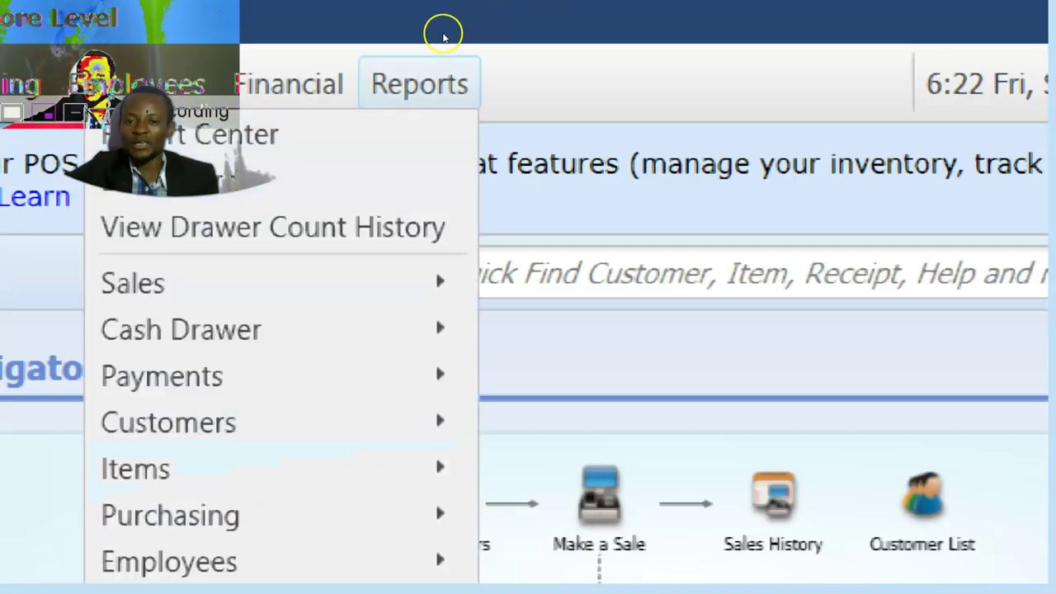